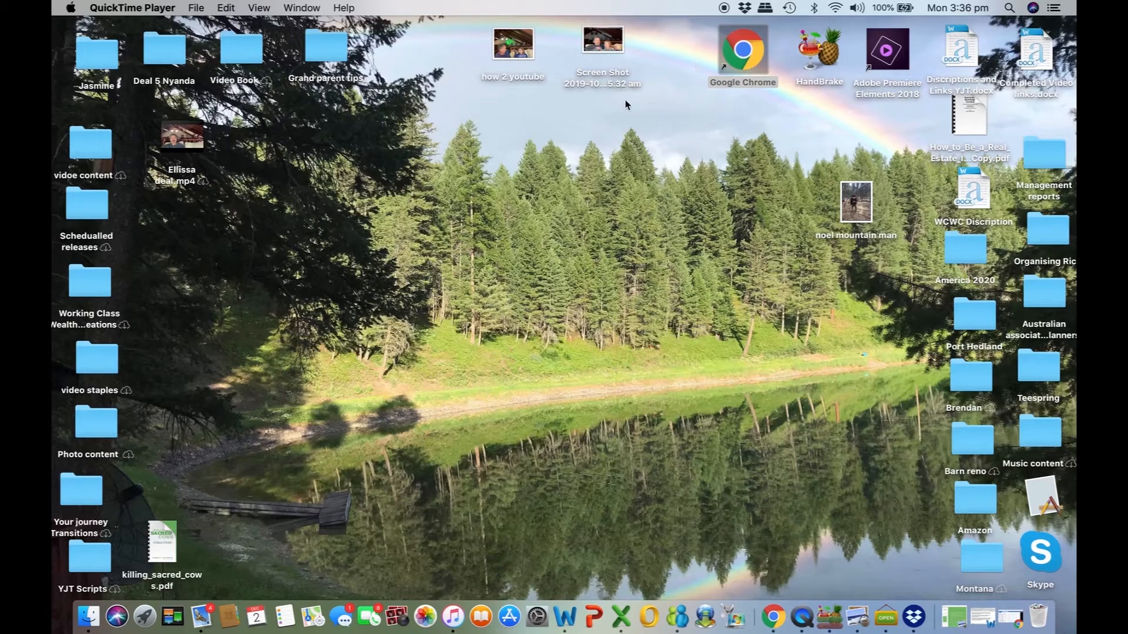
# Step: Open the Canva home page in a new Chrome window and create a blank YouTube Thumbnail design
pyautogui.doubleClick(753, 54)
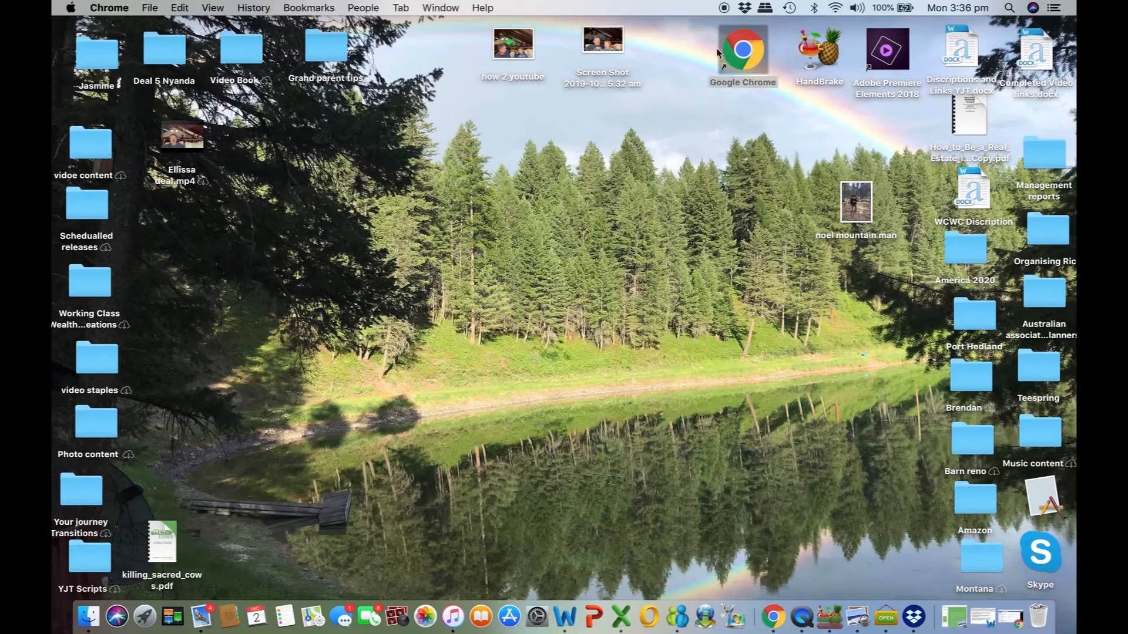
pyautogui.click(147, 8)
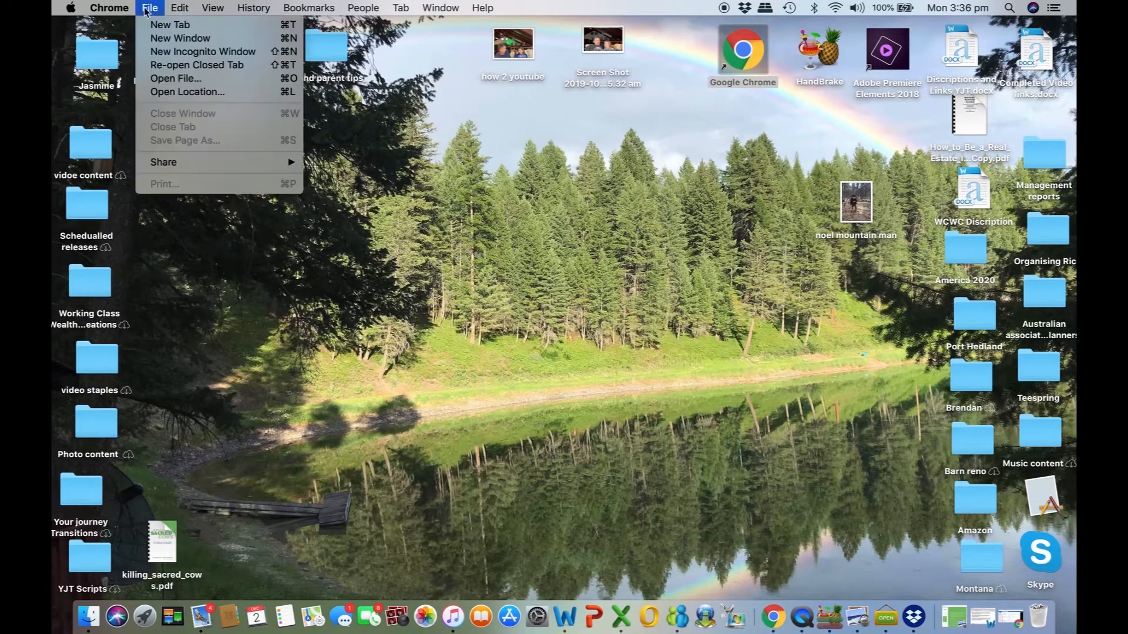
pyautogui.click(163, 37)
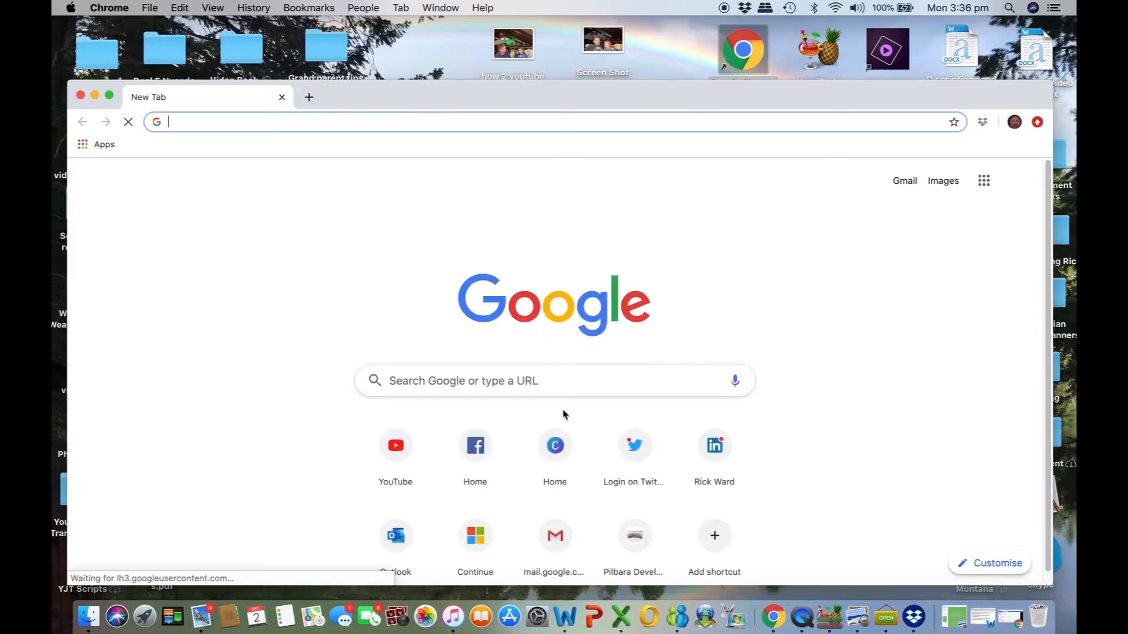
pyautogui.click(556, 449)
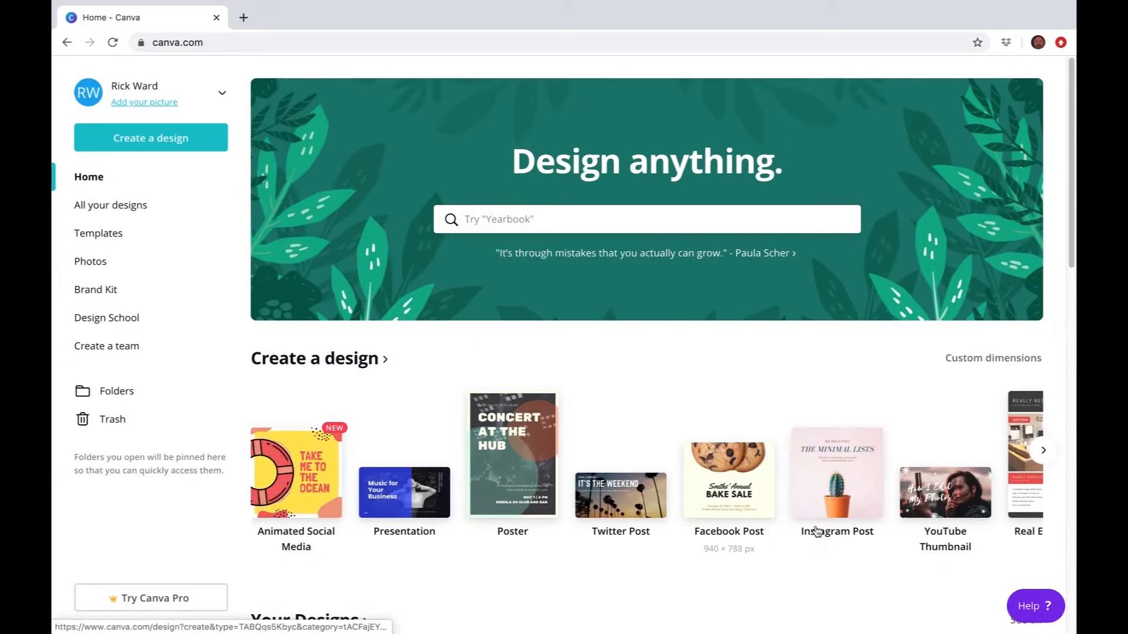
pyautogui.click(945, 522)
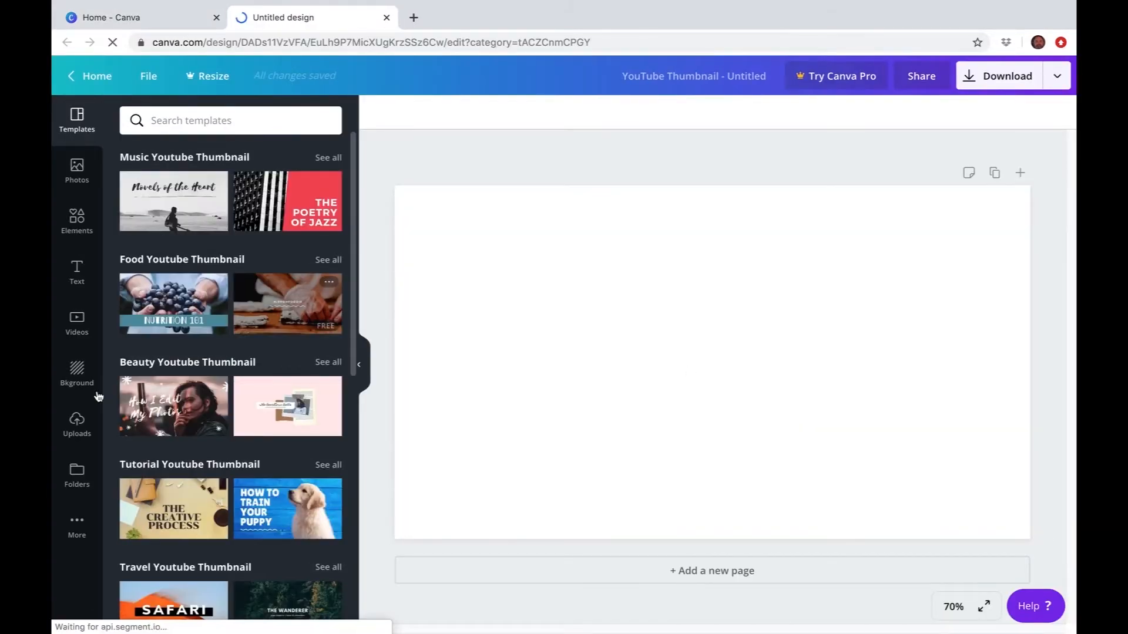
# Step: Upload the image "how 2 youtube" from the desktop and place it on the blank thumbnail
pyautogui.click(76, 427)
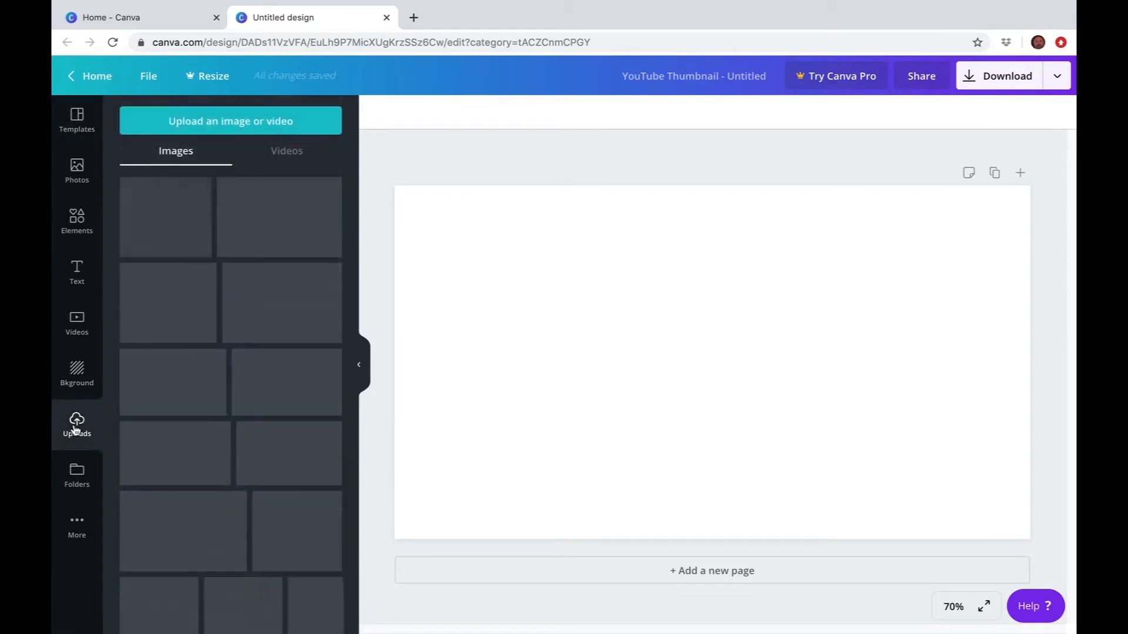
pyautogui.click(259, 121)
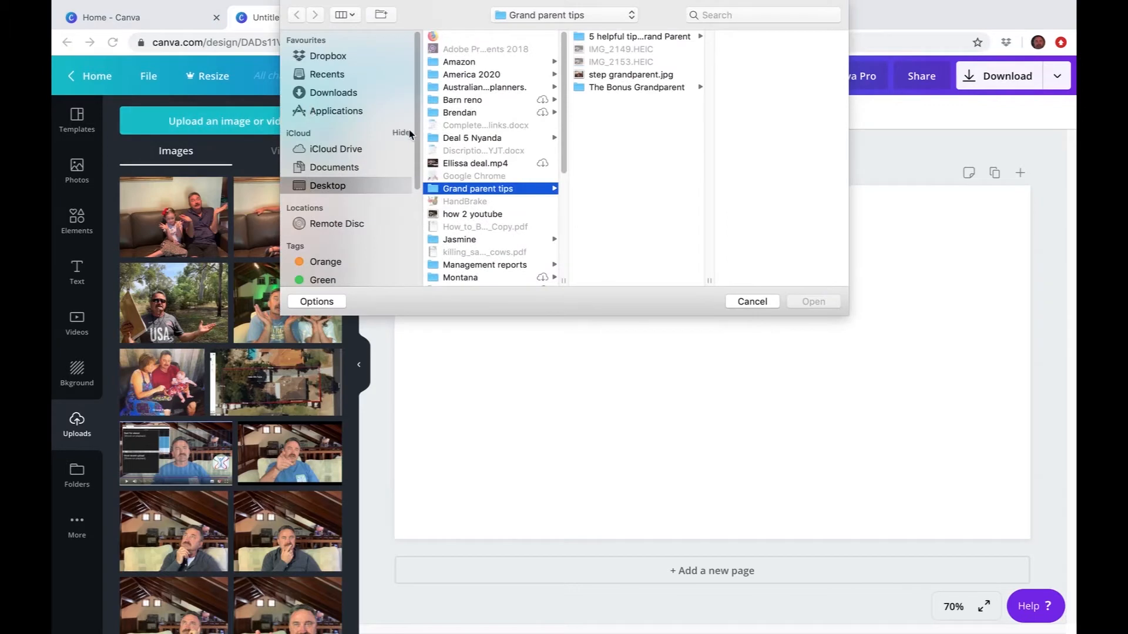
pyautogui.doubleClick(477, 220)
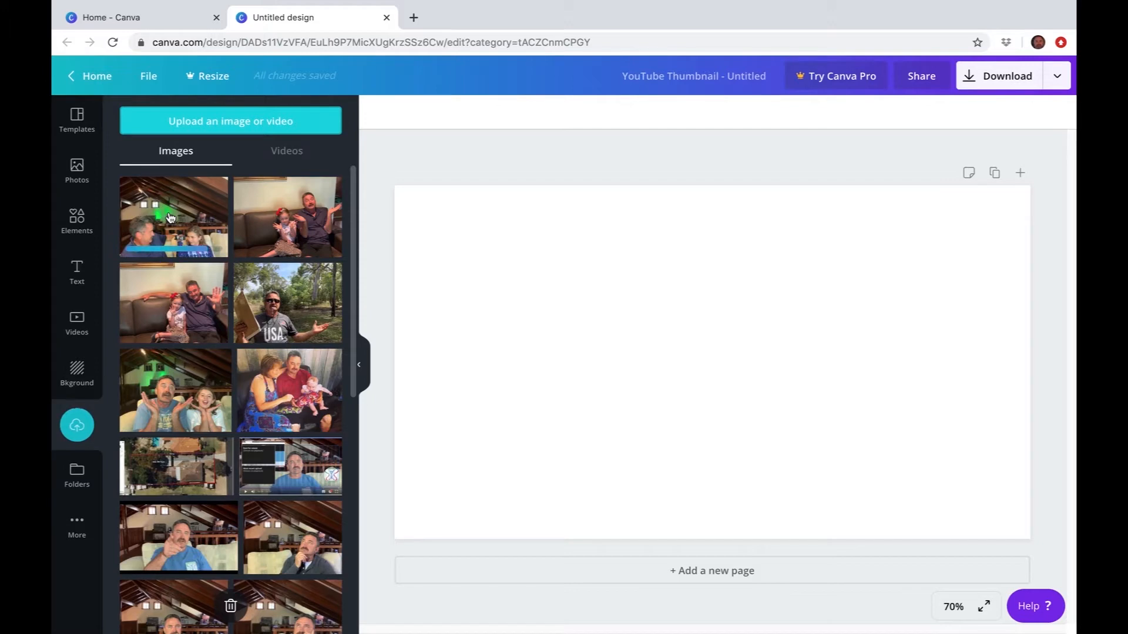
pyautogui.moveTo(169, 218); pyautogui.dragTo(566, 404)
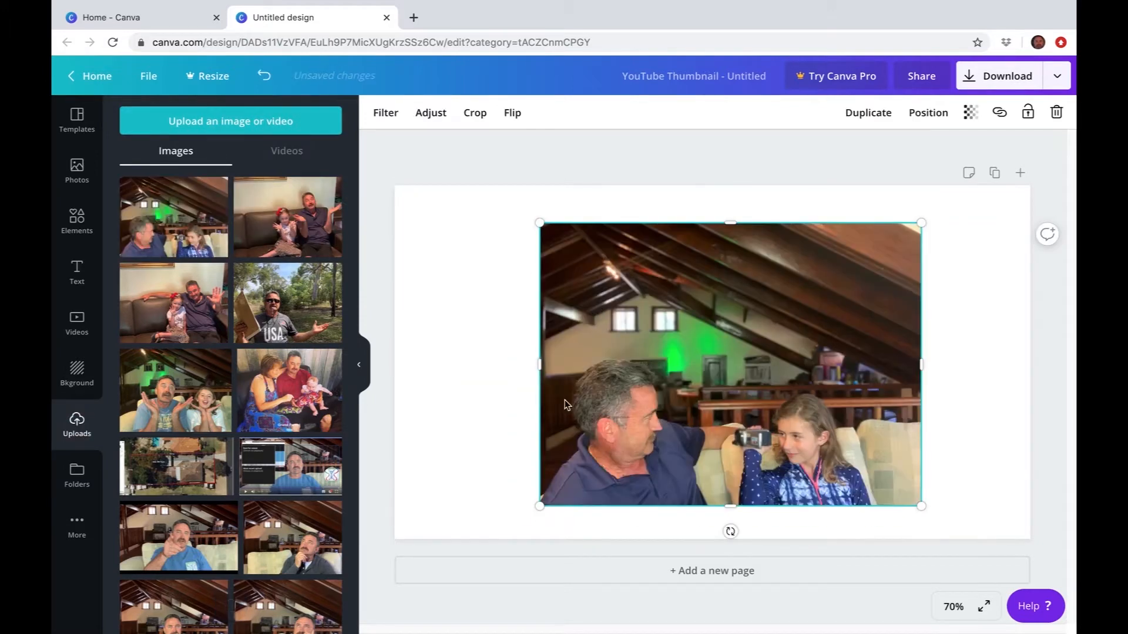
# Step: Enlarge and shift the photo so it covers the whole thumbnail with both people fully in frame
pyautogui.moveTo(540, 504); pyautogui.dragTo(494, 538)
pyautogui.moveTo(922, 222); pyautogui.dragTo(979, 197)
pyautogui.moveTo(988, 363); pyautogui.dragTo(1032, 360)
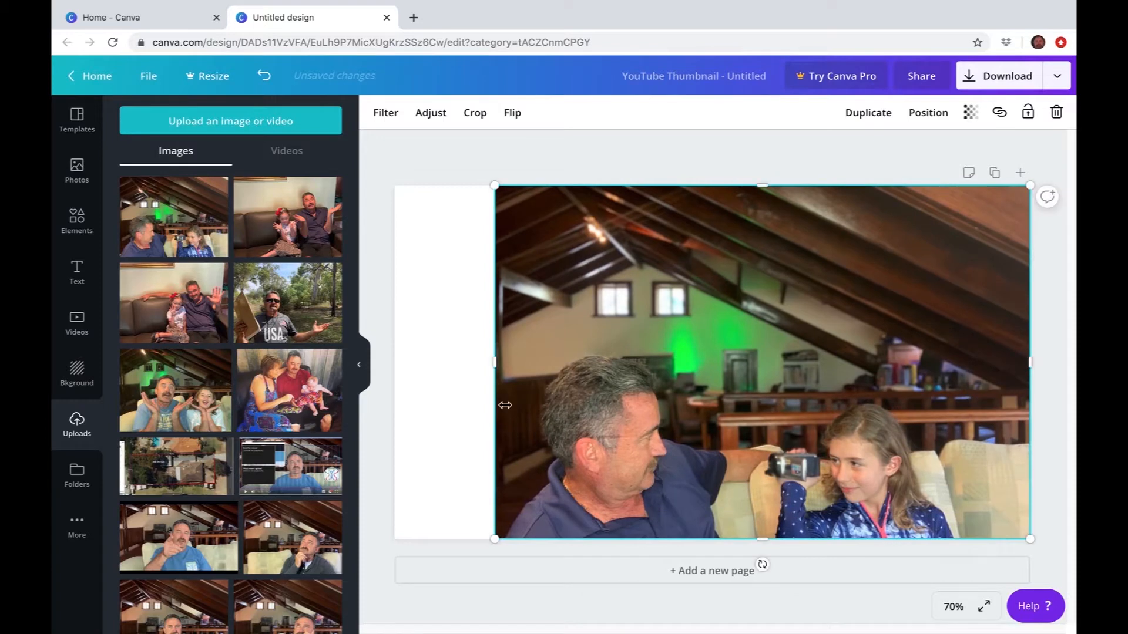
pyautogui.moveTo(494, 363); pyautogui.dragTo(393, 364)
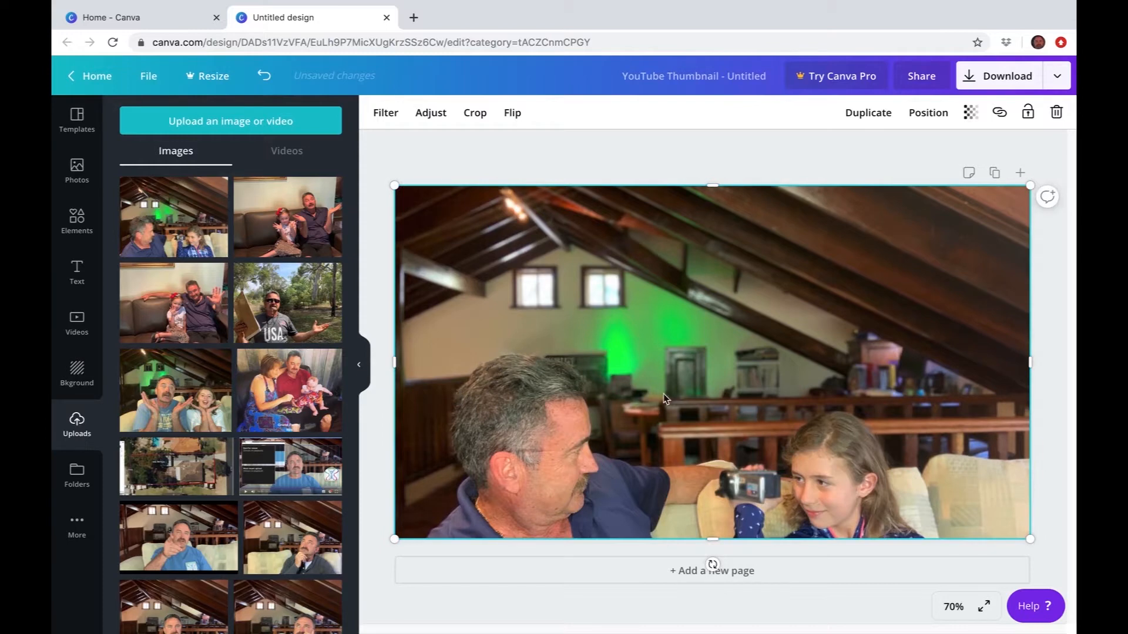
pyautogui.moveTo(673, 400); pyautogui.dragTo(673, 376)
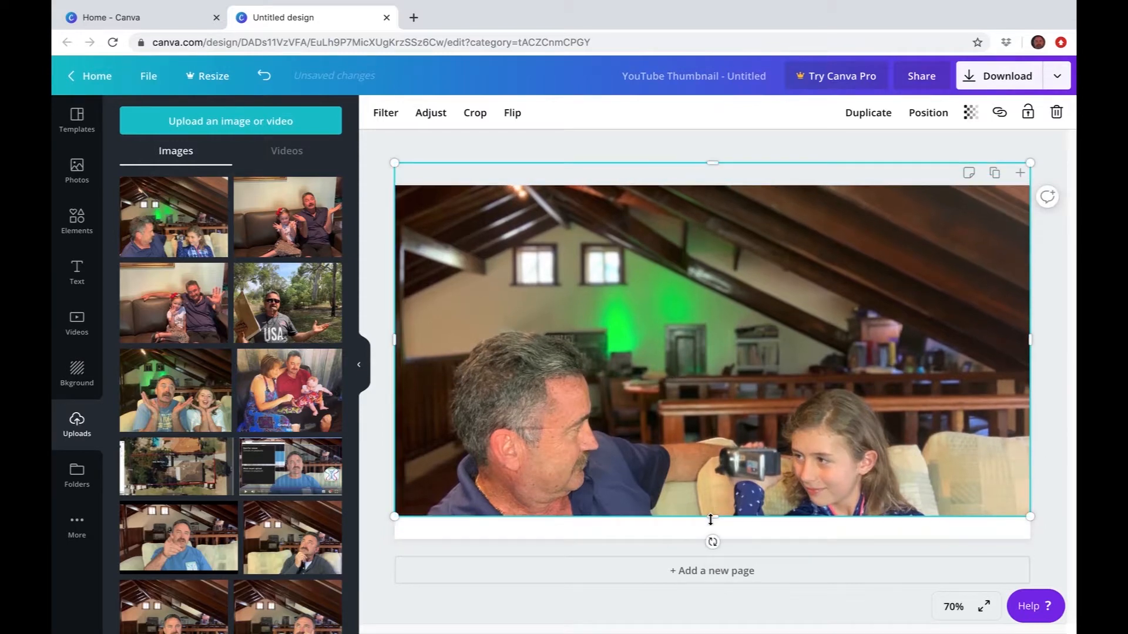
pyautogui.moveTo(710, 522); pyautogui.dragTo(711, 538)
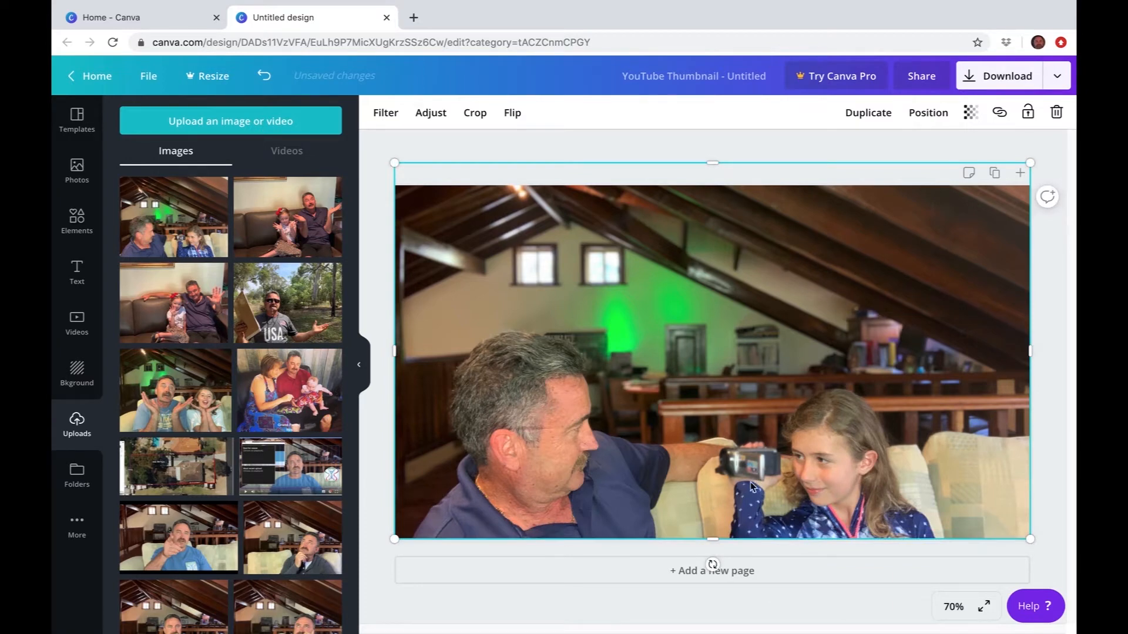
pyautogui.moveTo(750, 489); pyautogui.dragTo(649, 473)
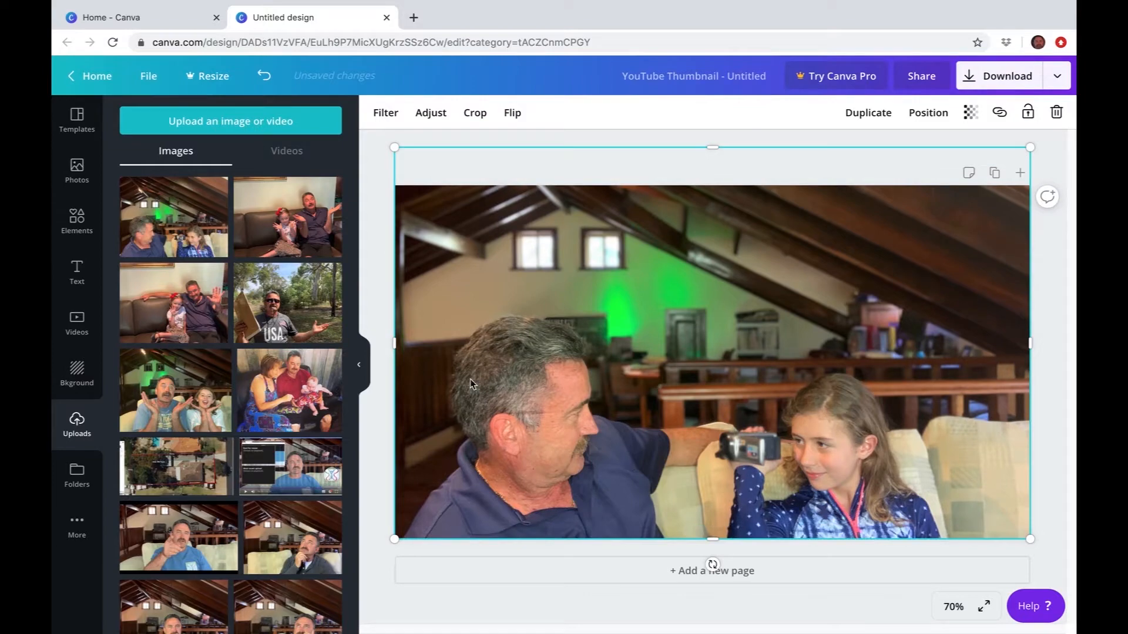
# Step: Add the recently used round clapperboard icon and shrink it into the thumbnail's upper-left corner
pyautogui.click(82, 222)
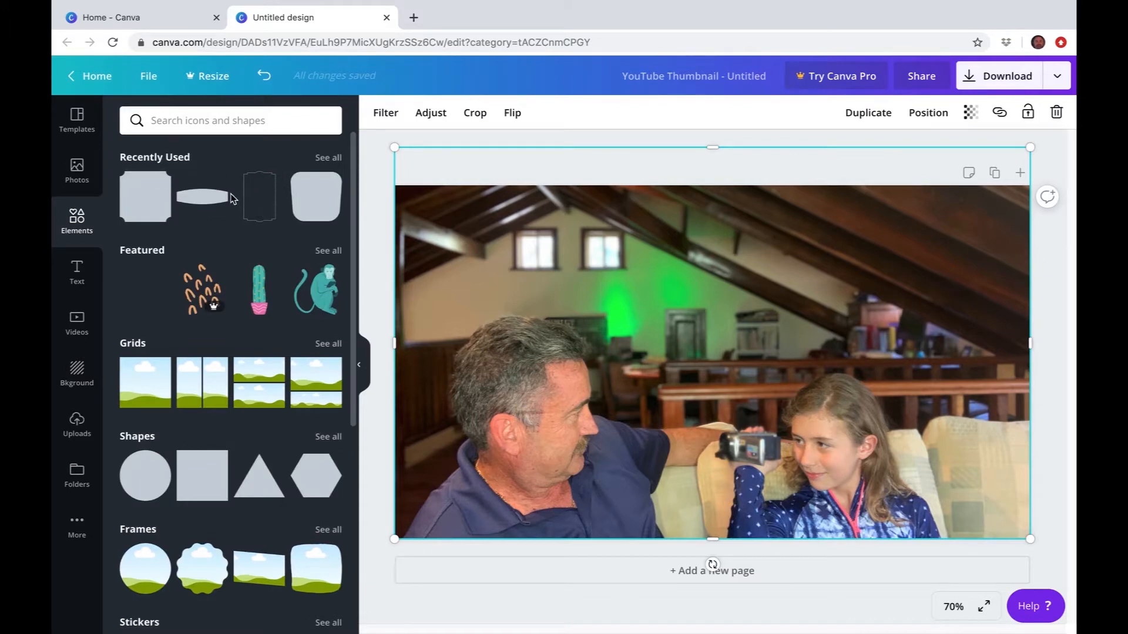
pyautogui.click(329, 158)
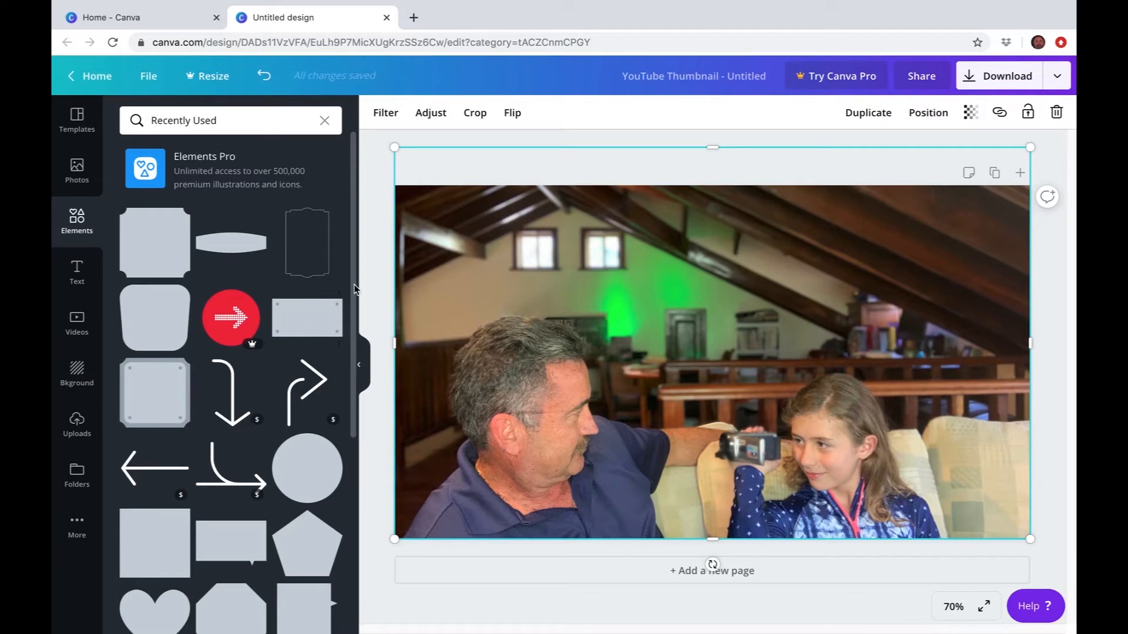
pyautogui.scroll(-5, 352, 364)
pyautogui.scroll(-5, 364, 376)
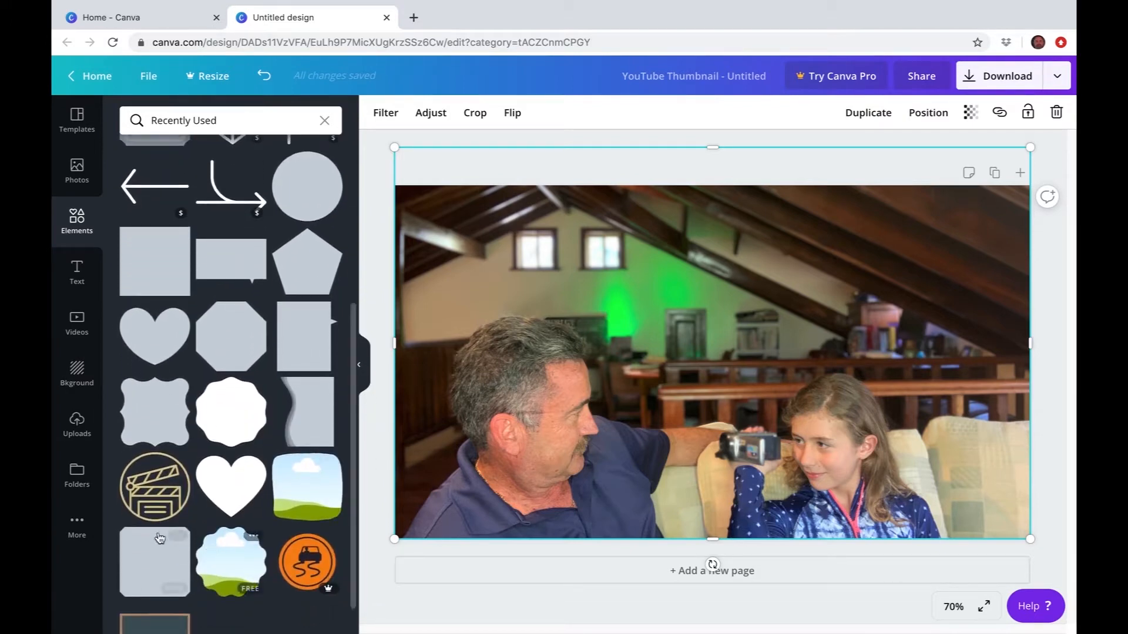
pyautogui.moveTo(146, 496); pyautogui.dragTo(432, 232)
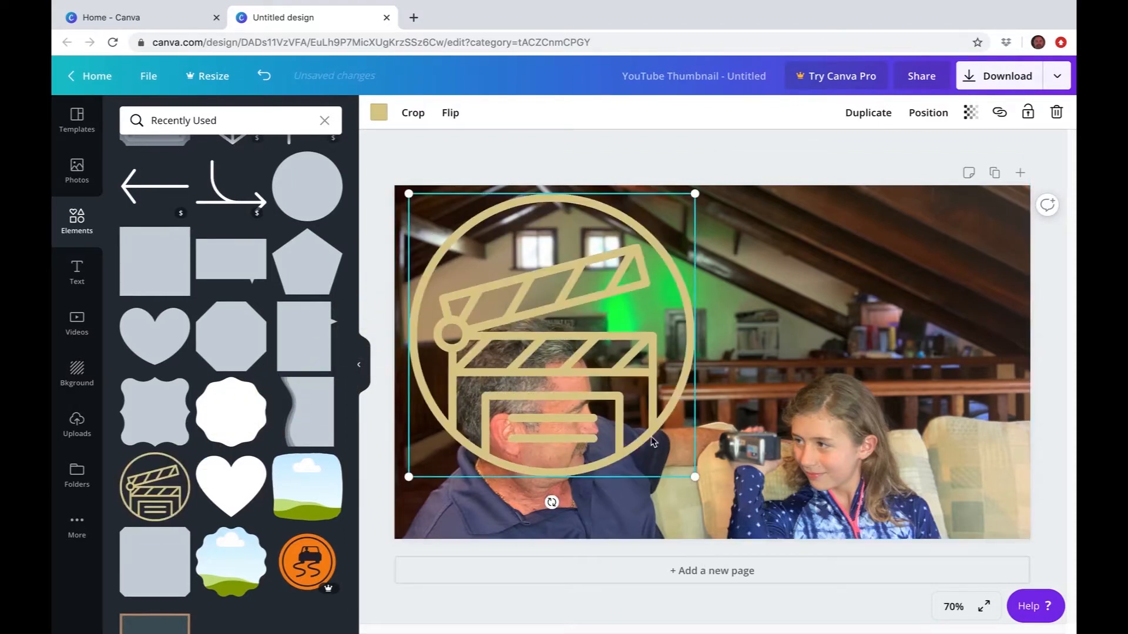
pyautogui.moveTo(695, 478); pyautogui.dragTo(519, 303)
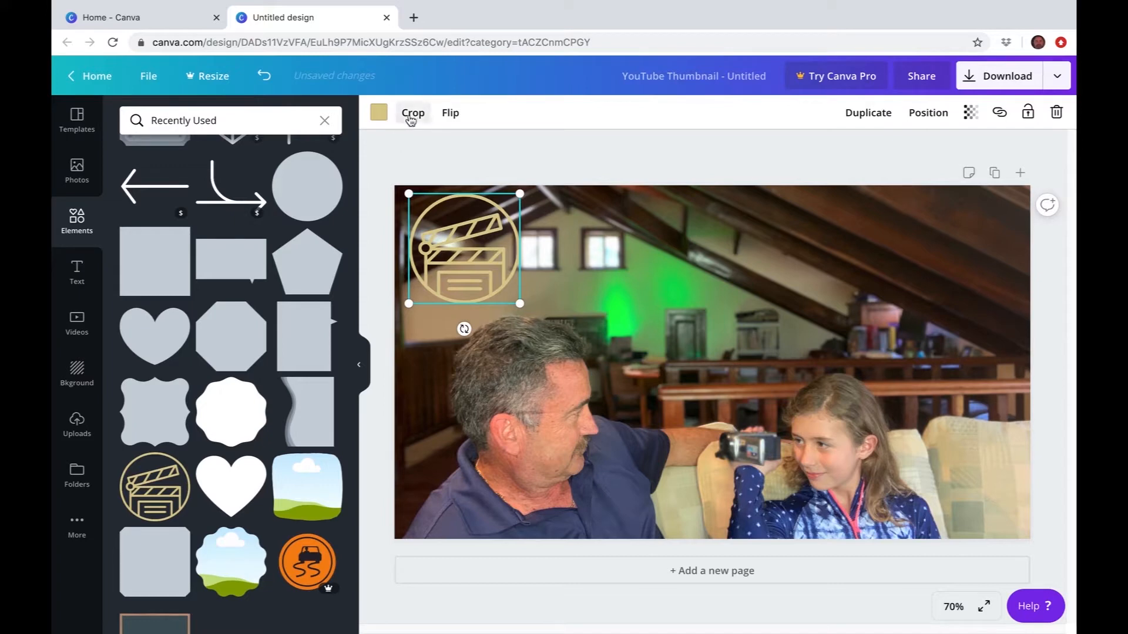
# Step: Recolour the clapperboard icon lime green from the default colours
pyautogui.click(379, 112)
pyautogui.click(226, 303)
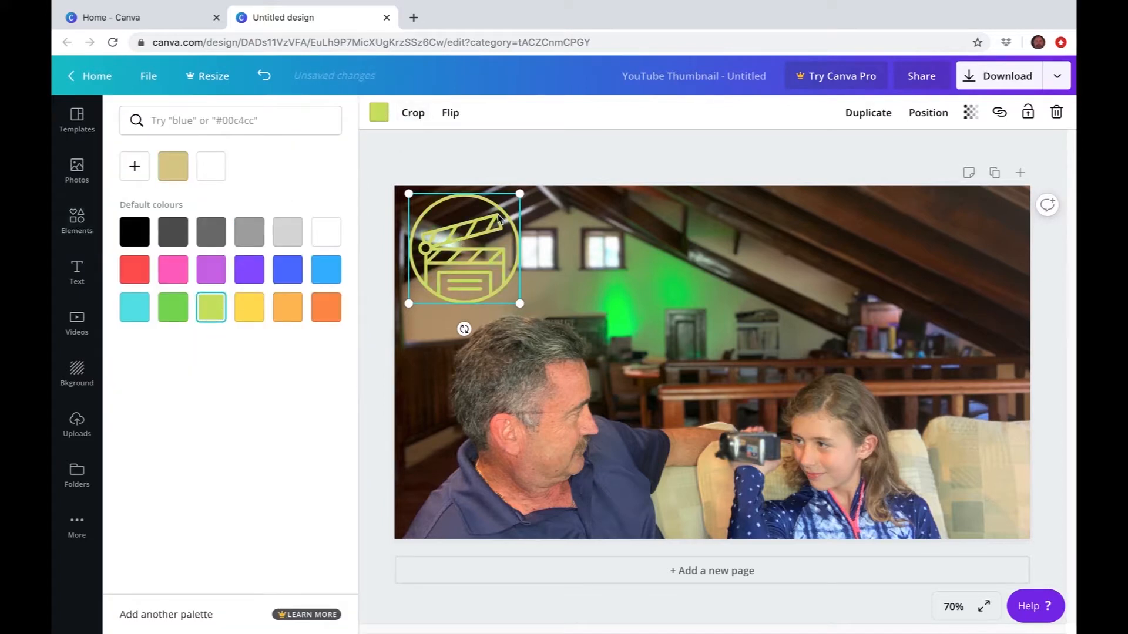
pyautogui.click(398, 333)
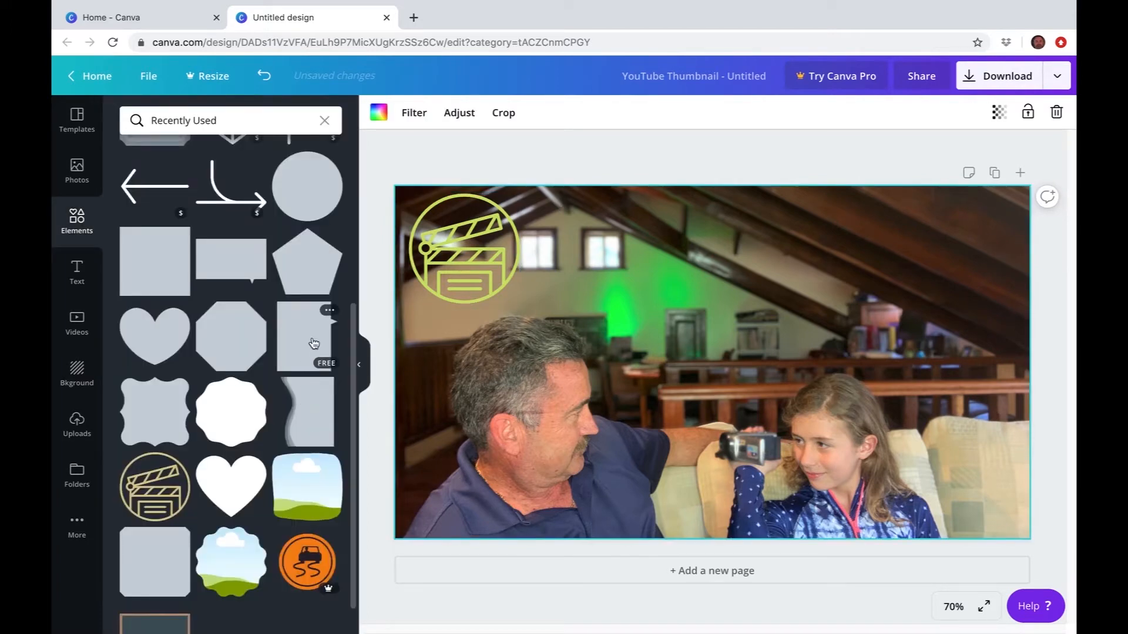
# Step: Add the recently used rectangular plaque with four corner dots and size it to fill the thumbnail's upper-right area
pyautogui.moveTo(354, 367); pyautogui.dragTo(360, 247)
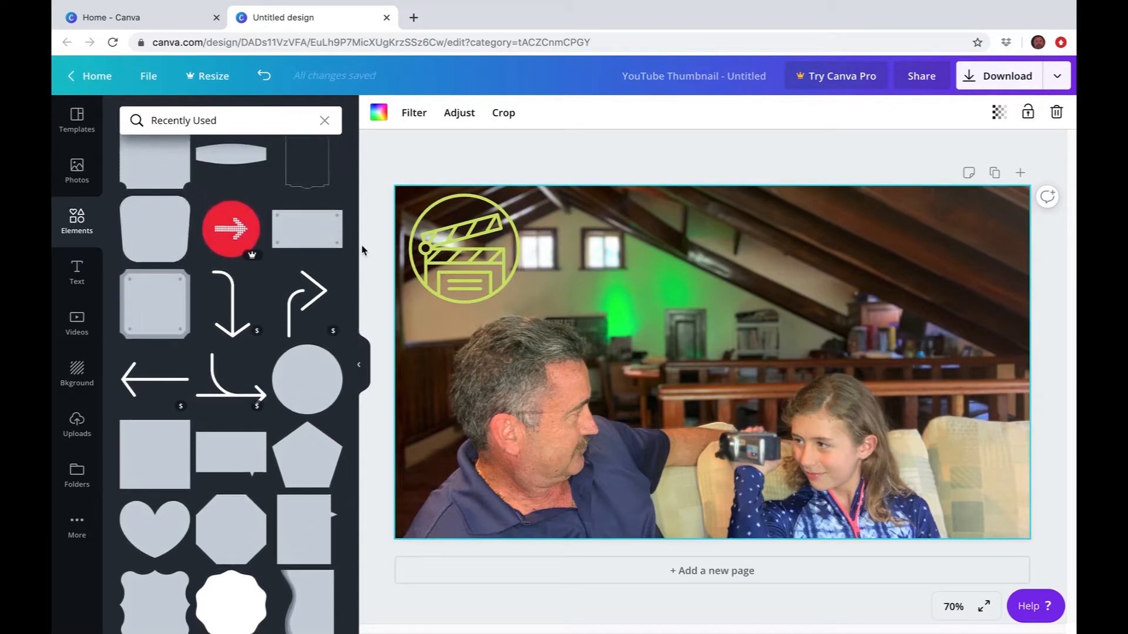
pyautogui.moveTo(296, 228); pyautogui.dragTo(489, 233)
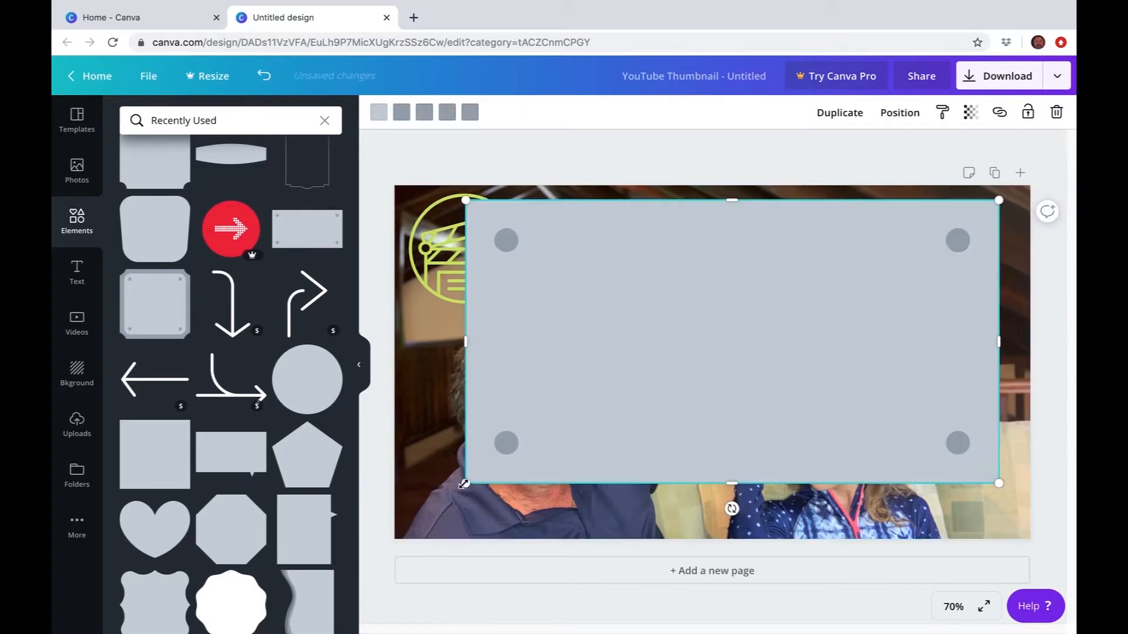
pyautogui.moveTo(478, 472); pyautogui.dragTo(658, 341)
pyautogui.moveTo(835, 277); pyautogui.dragTo(858, 272)
pyautogui.moveTo(859, 364); pyautogui.dragTo(859, 351)
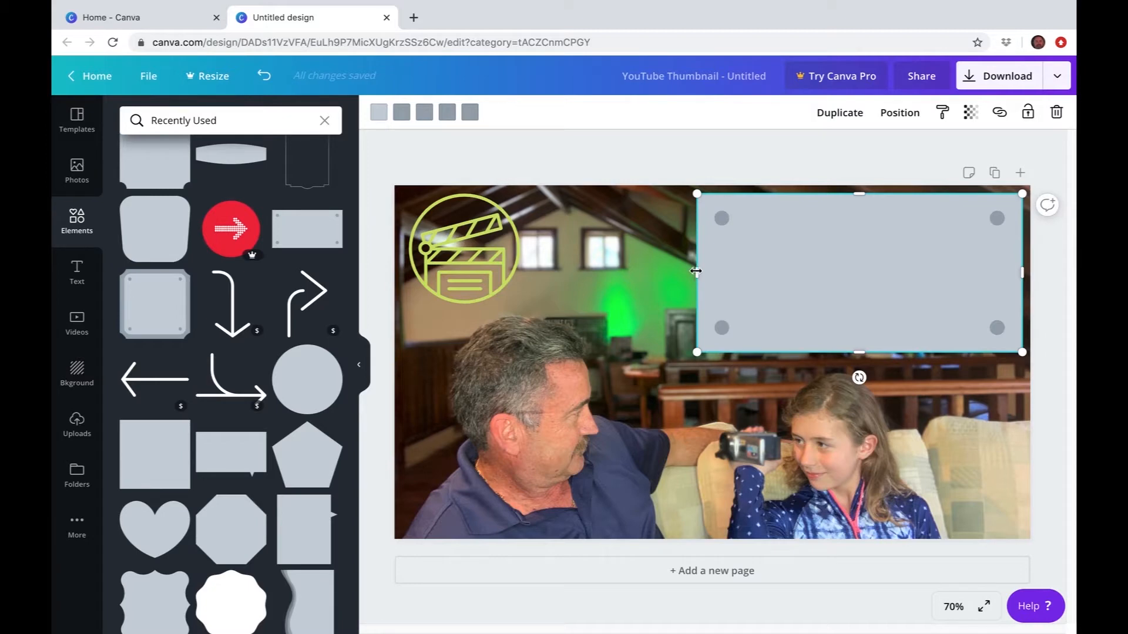
pyautogui.moveTo(691, 272); pyautogui.dragTo(664, 274)
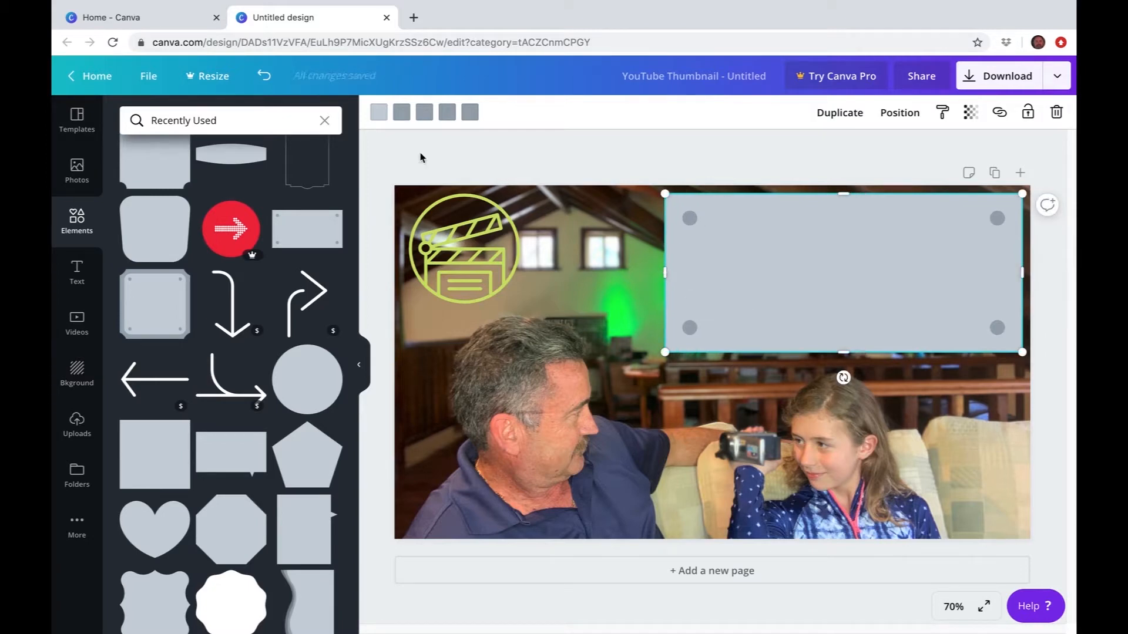
# Step: Colour the plaque lime green and its four corner dots a darker green
pyautogui.click(378, 112)
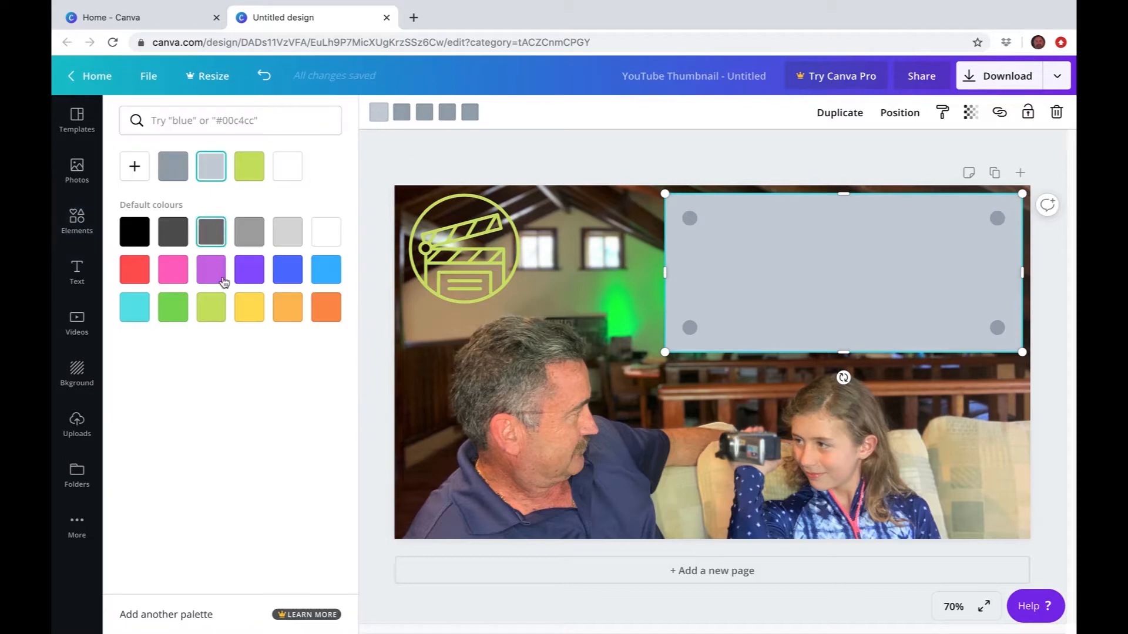
pyautogui.click(212, 313)
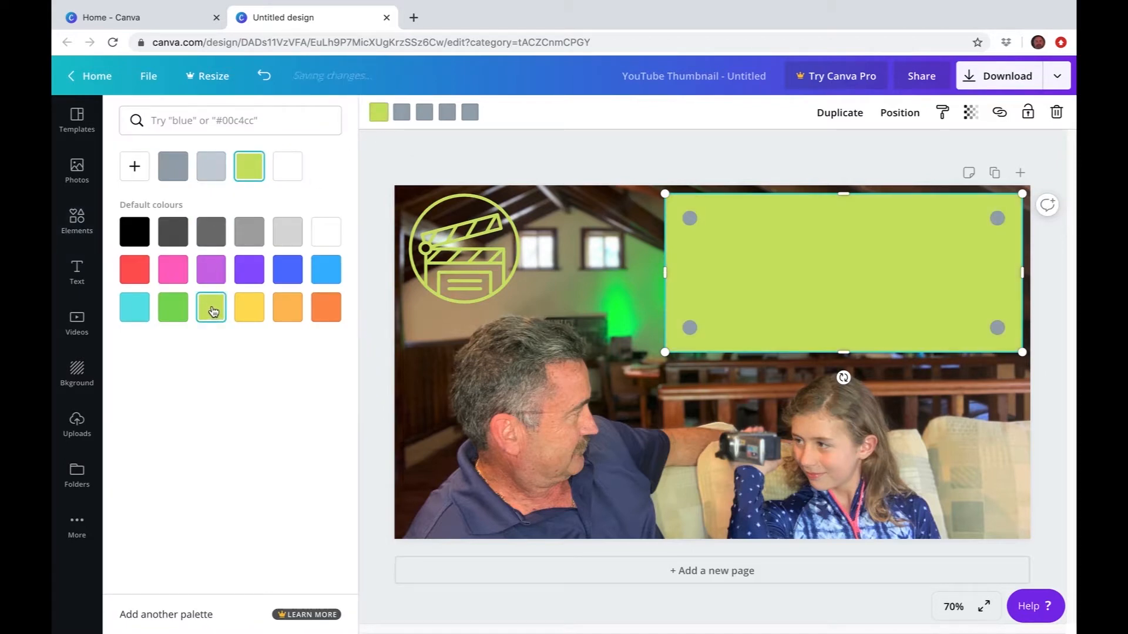
pyautogui.click(402, 113)
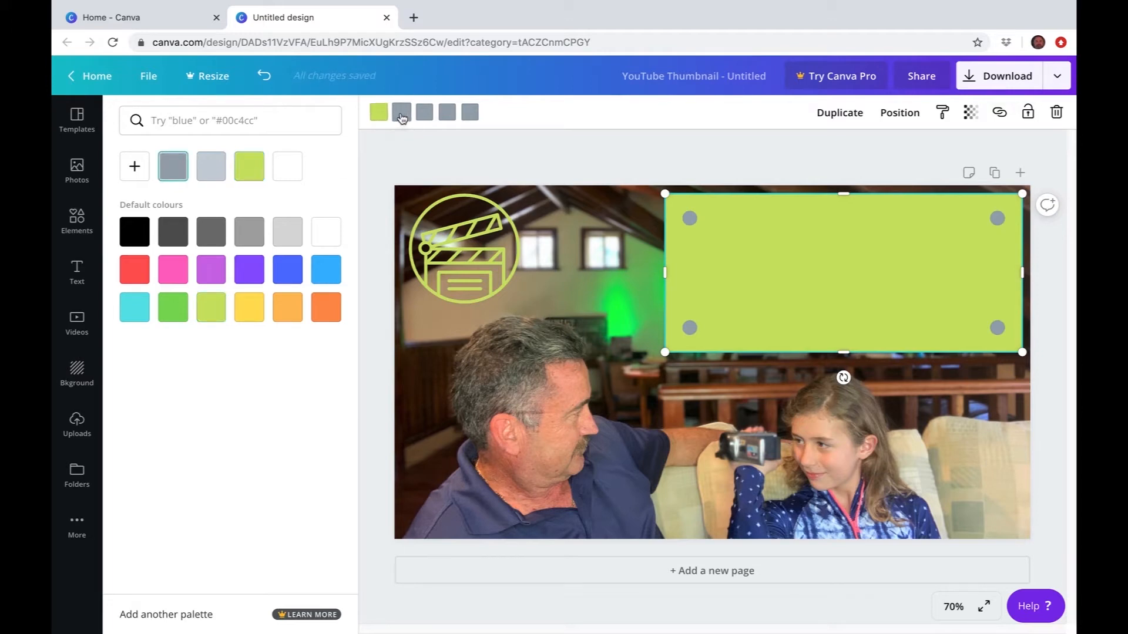
pyautogui.click(180, 317)
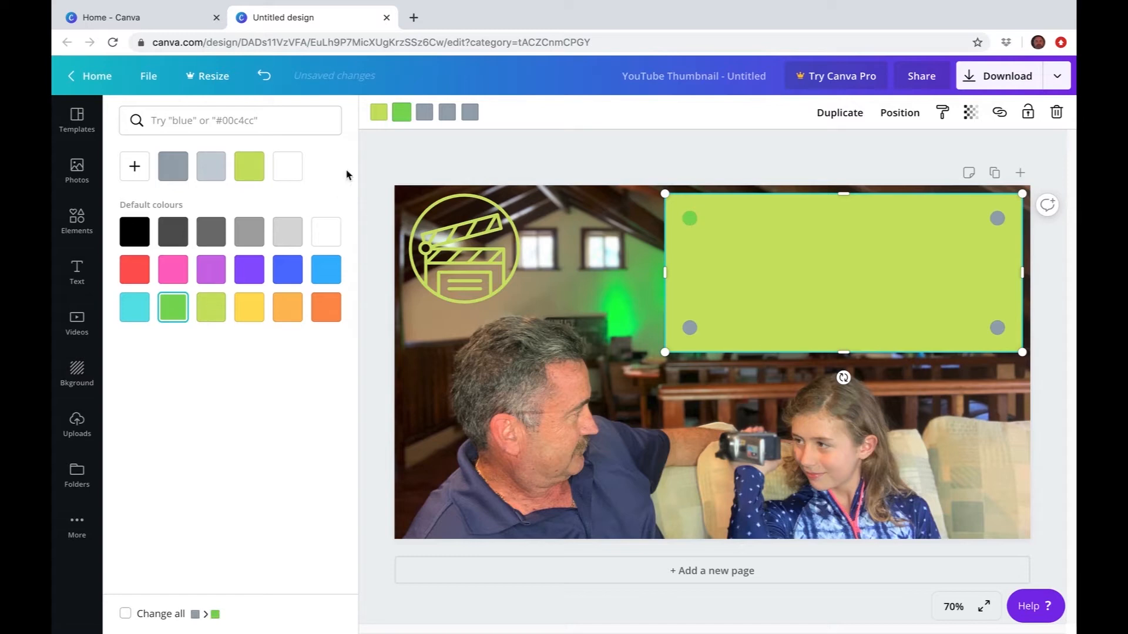
pyautogui.click(424, 113)
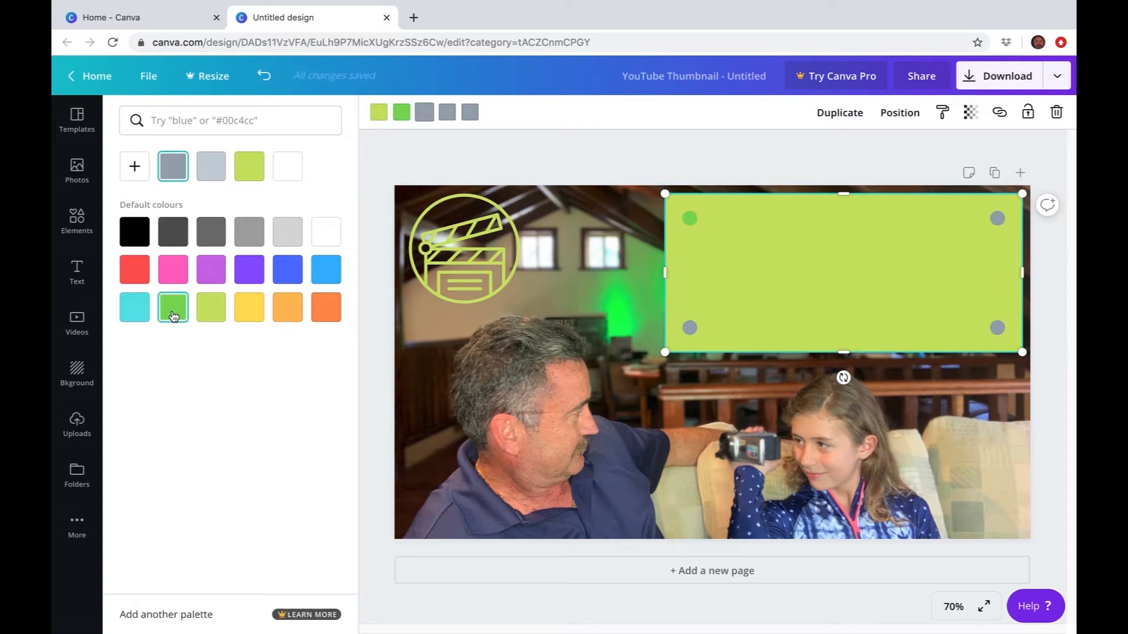
pyautogui.click(173, 307)
pyautogui.click(447, 113)
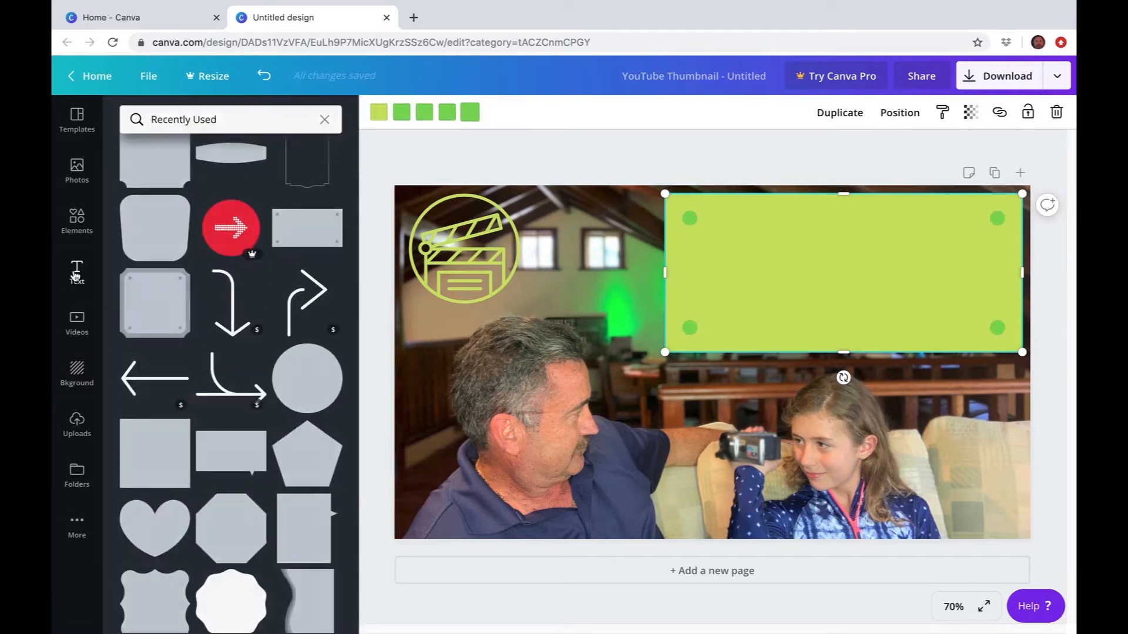
# Step: Add a two-line heading reading "Jazz and Papa" on the first line and "Make a YouTube Video" on the second
pyautogui.click(76, 274)
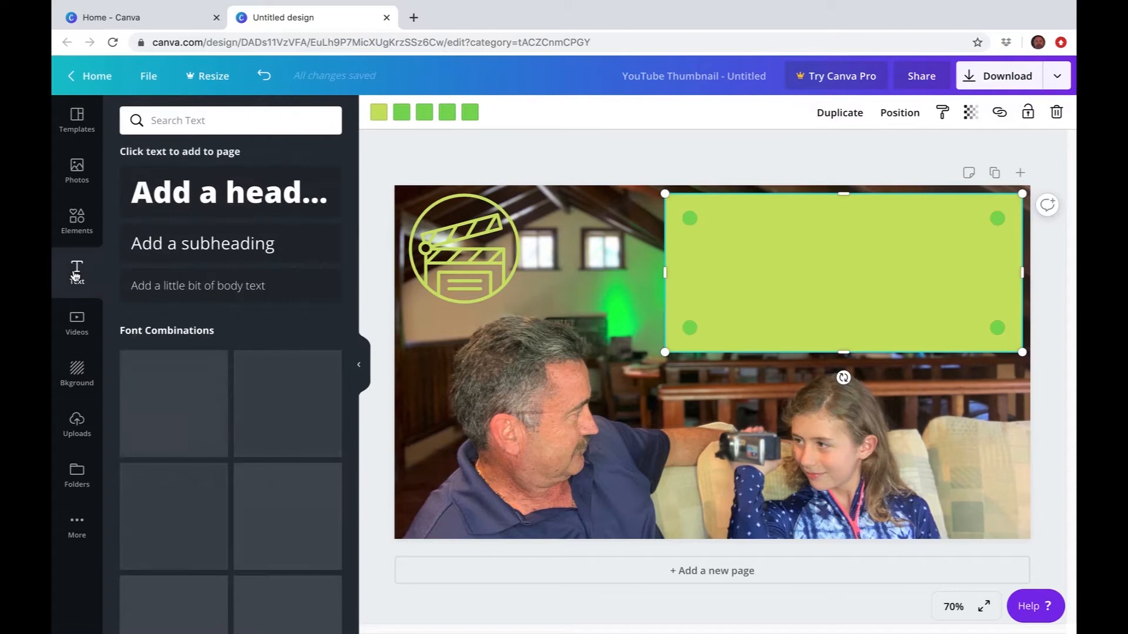
pyautogui.click(222, 195)
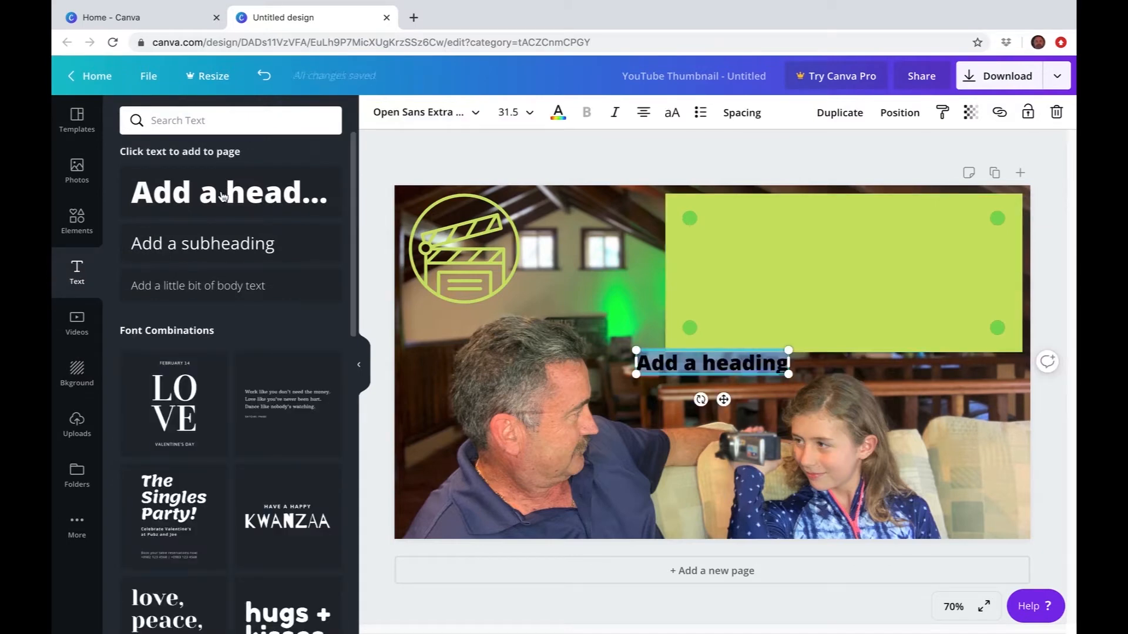
pyautogui.write('Ja')
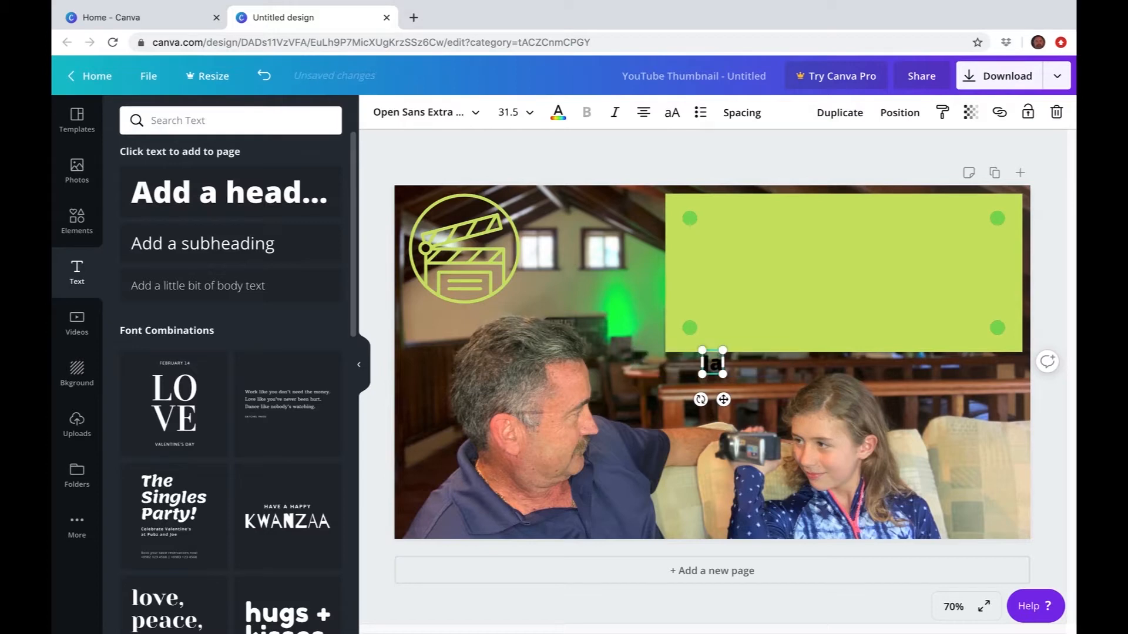
pyautogui.write('zz and')
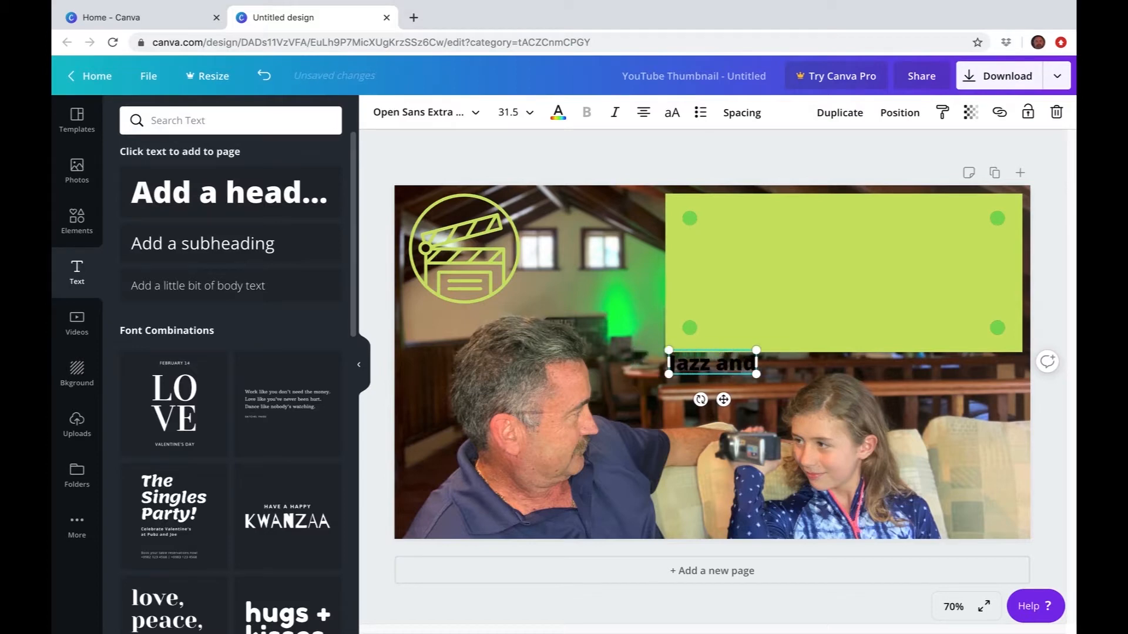
pyautogui.write(' Papa')
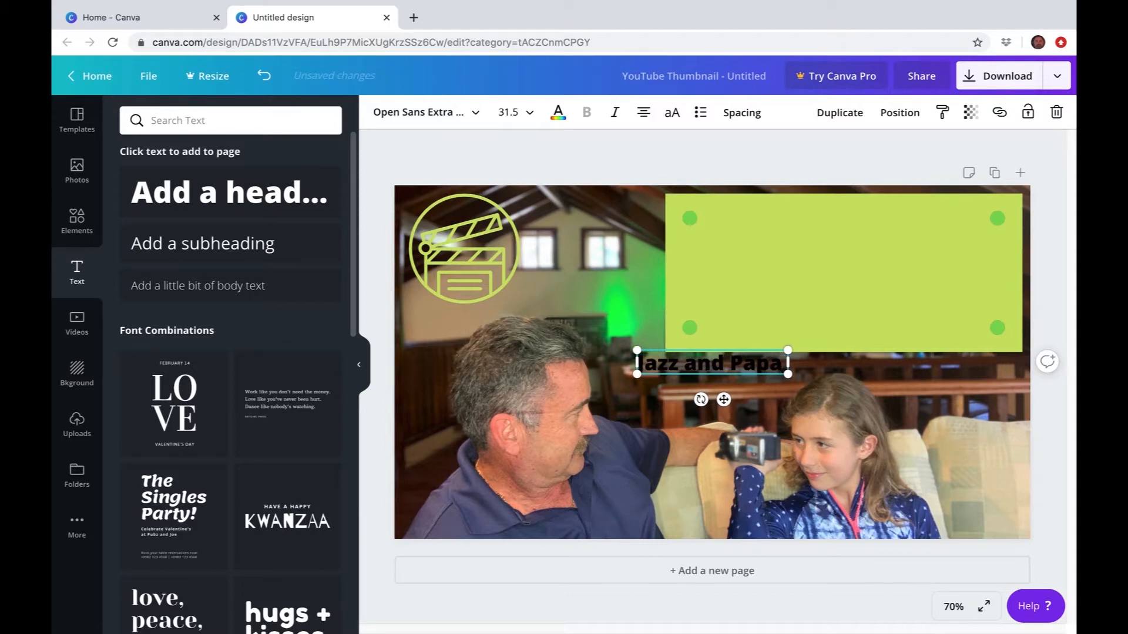
pyautogui.press('Return')
pyautogui.write('Make')
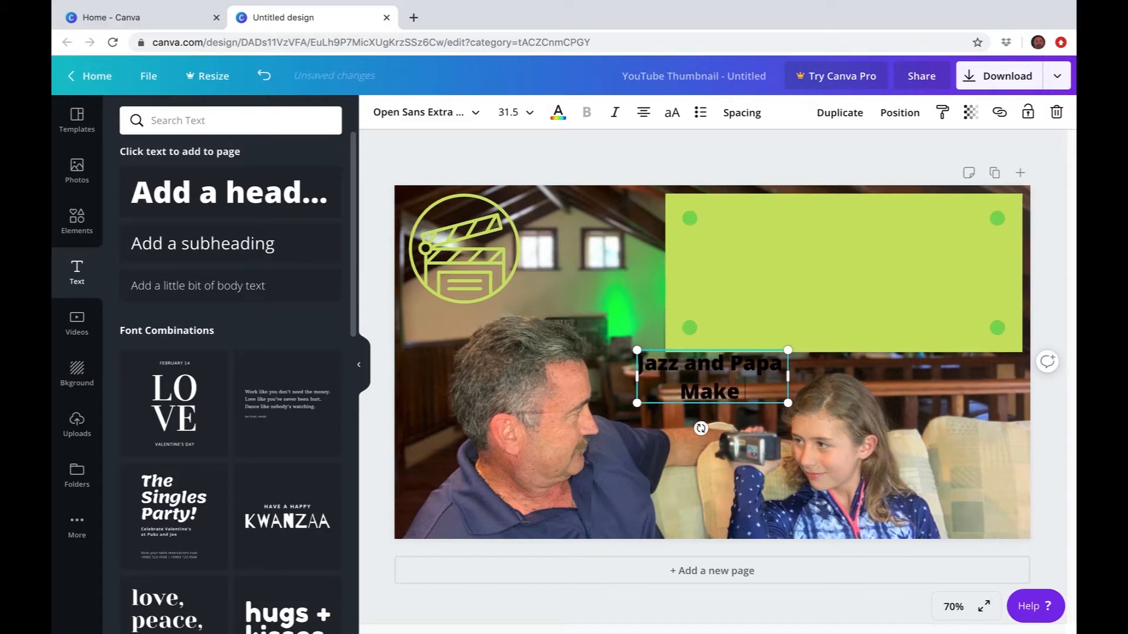
pyautogui.write(' a')
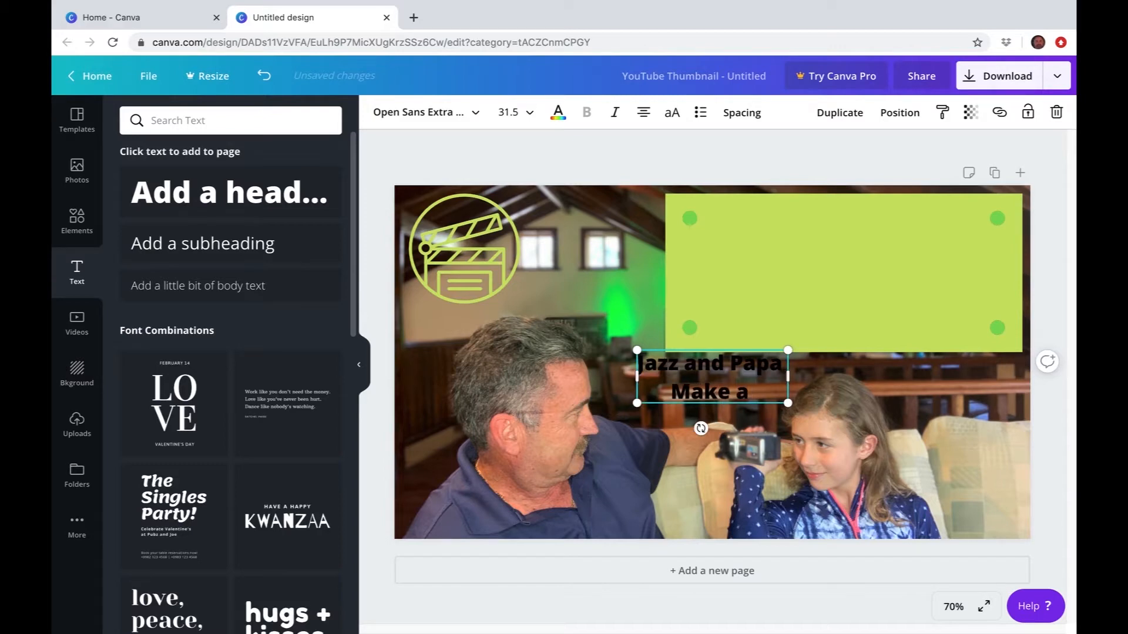
pyautogui.write(' You')
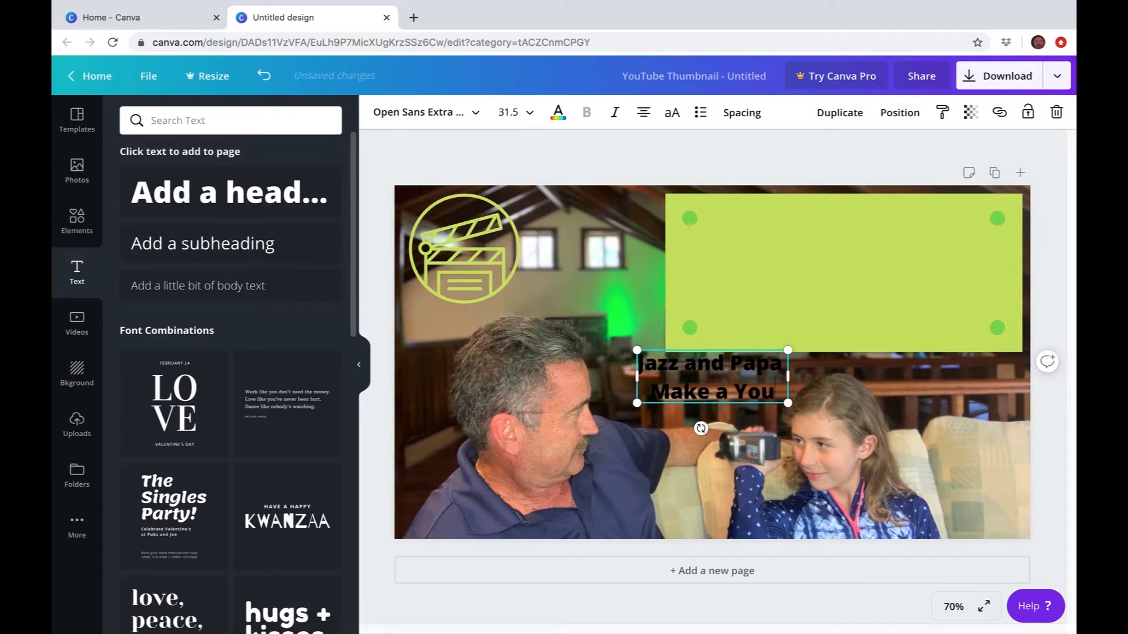
pyautogui.write('T')
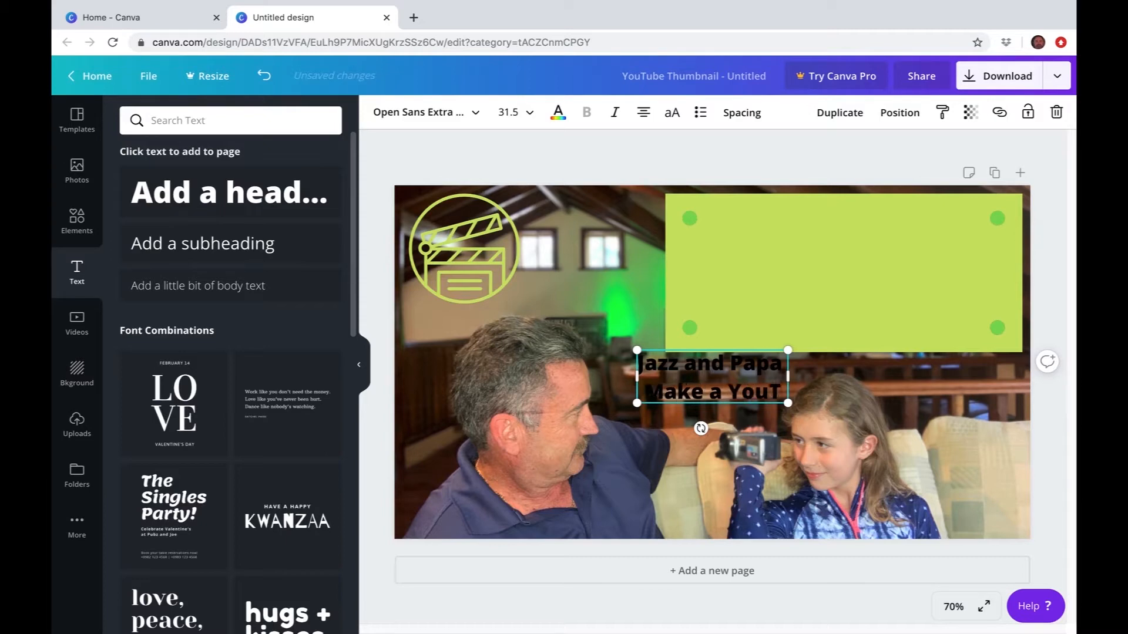
pyautogui.write('ube Video')
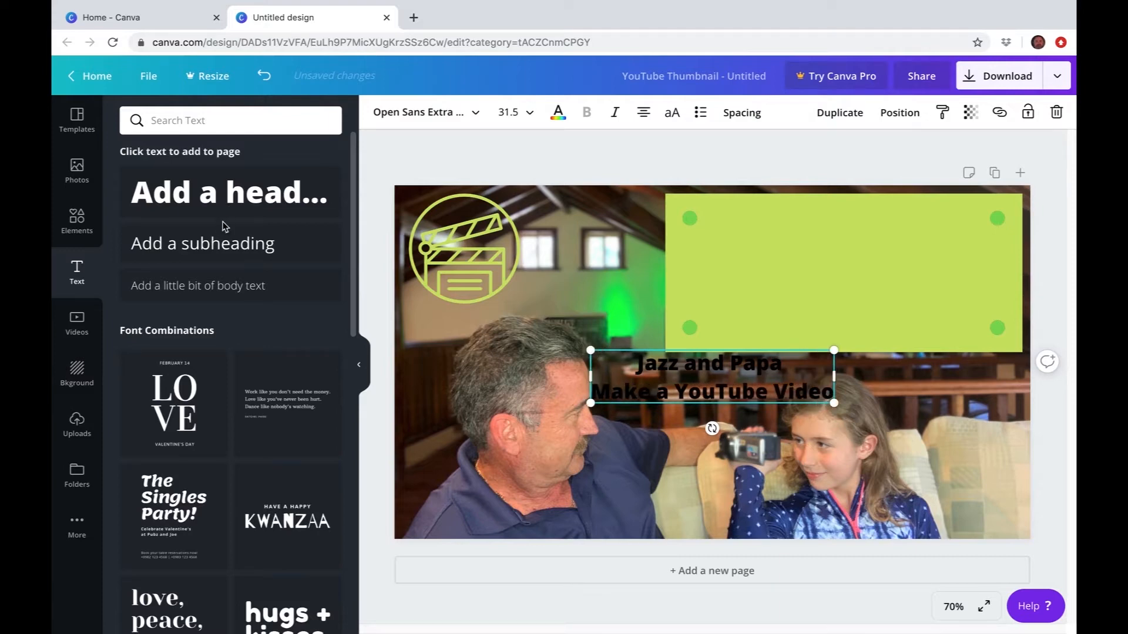
pyautogui.click(649, 457)
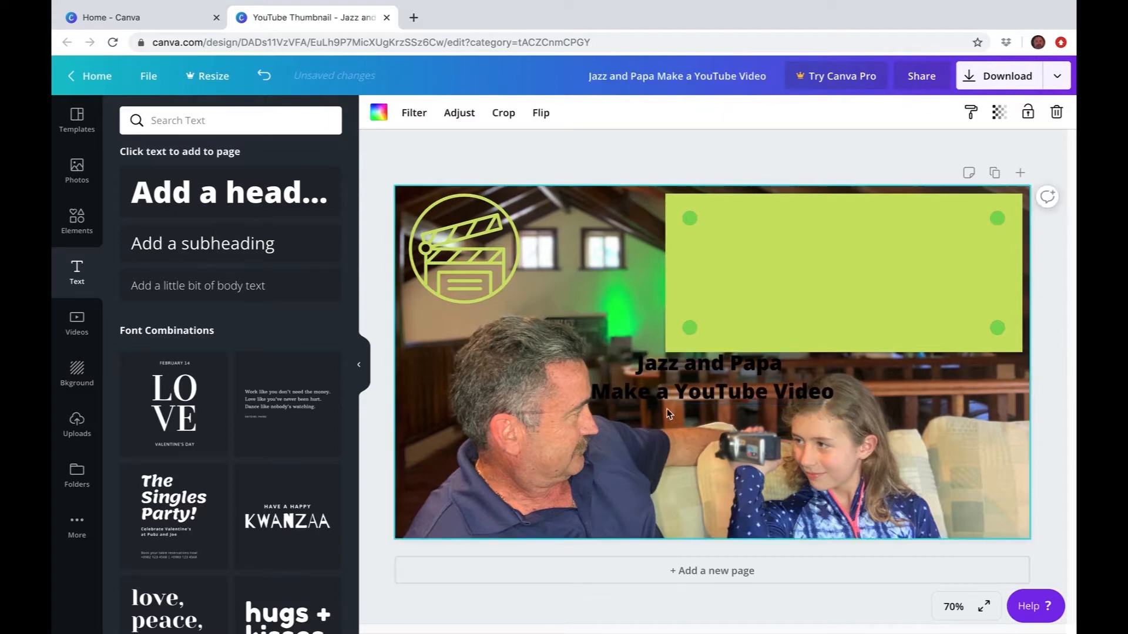
# Step: Move the heading onto the green plaque, enlarged to font size 48 and positioned so all of its lines fit inside
pyautogui.moveTo(689, 370); pyautogui.dragTo(812, 261)
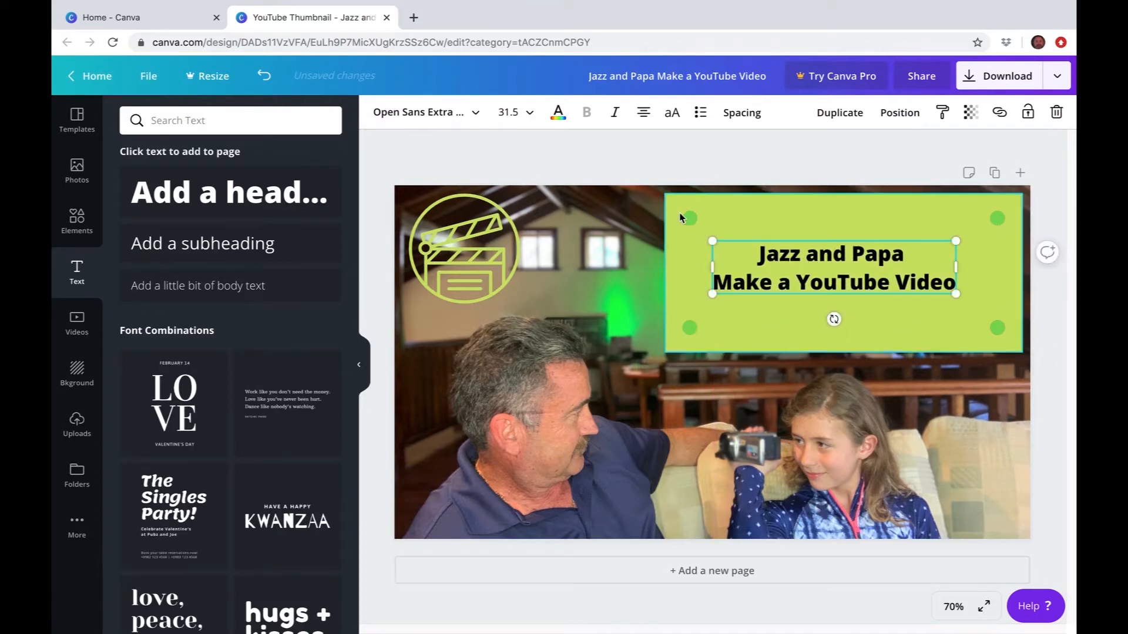
pyautogui.click(528, 113)
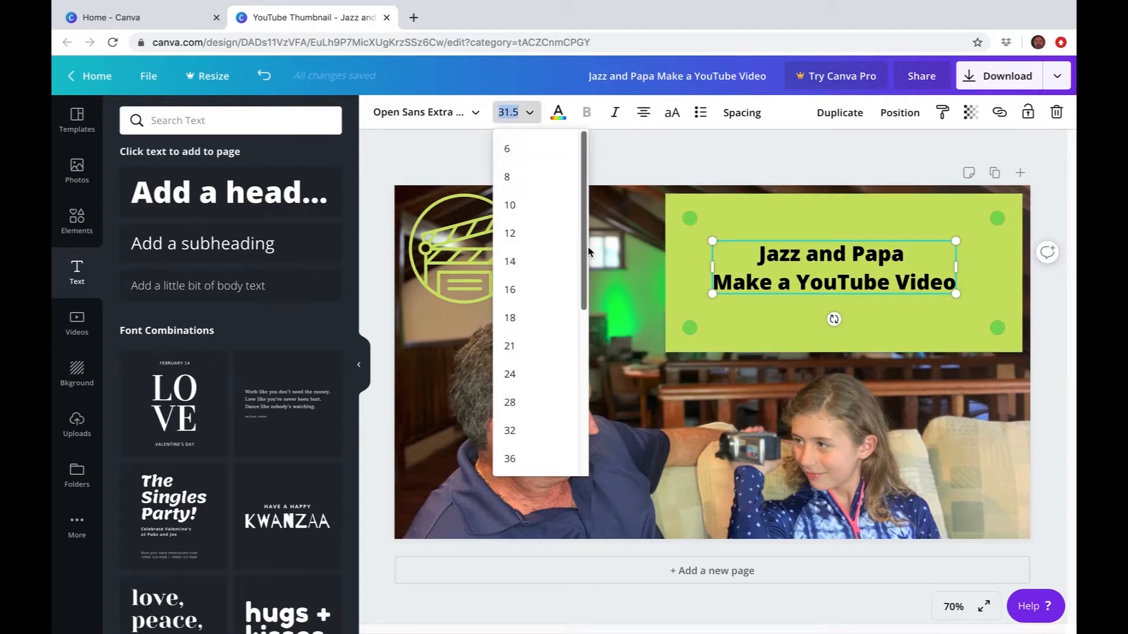
pyautogui.scroll(-2, 584, 298)
pyautogui.scroll(-2, 584, 299)
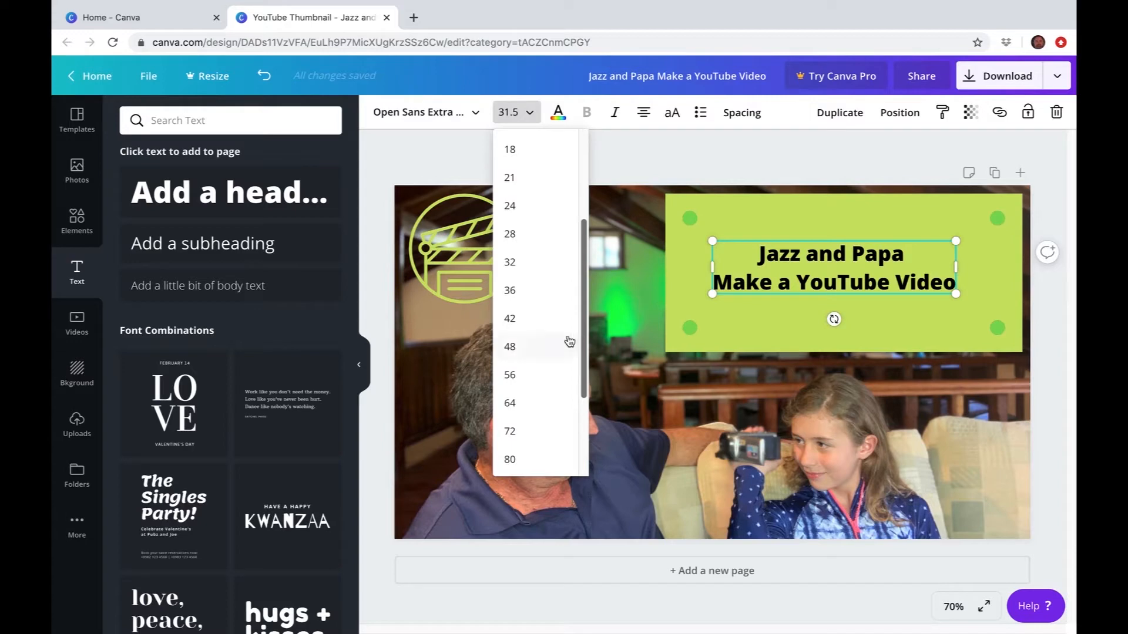
pyautogui.click(510, 348)
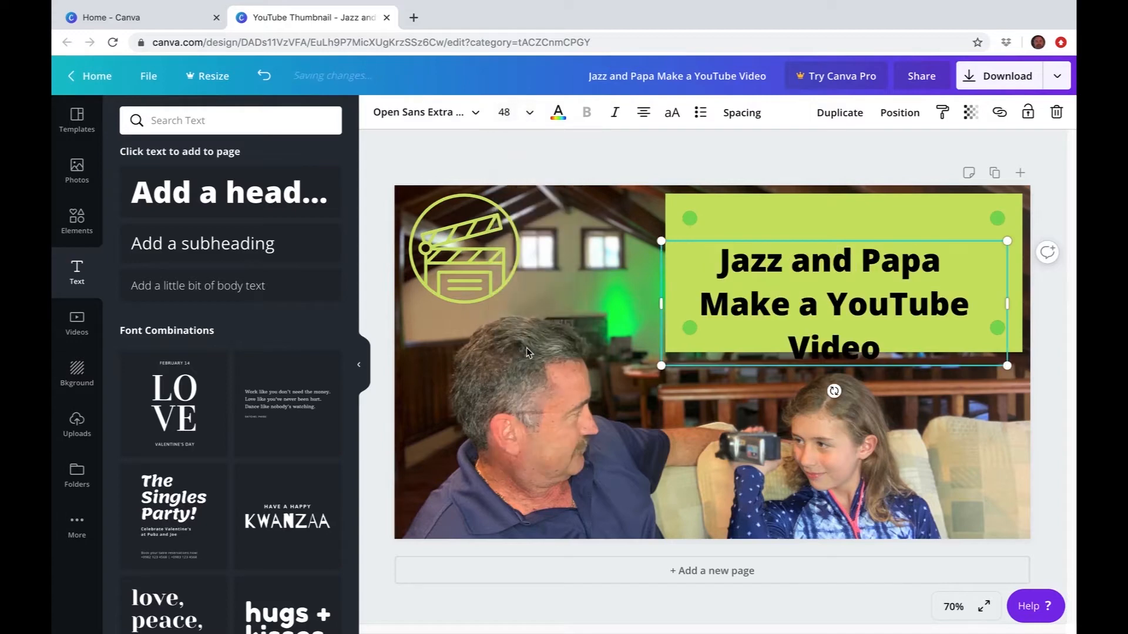
pyautogui.click(794, 406)
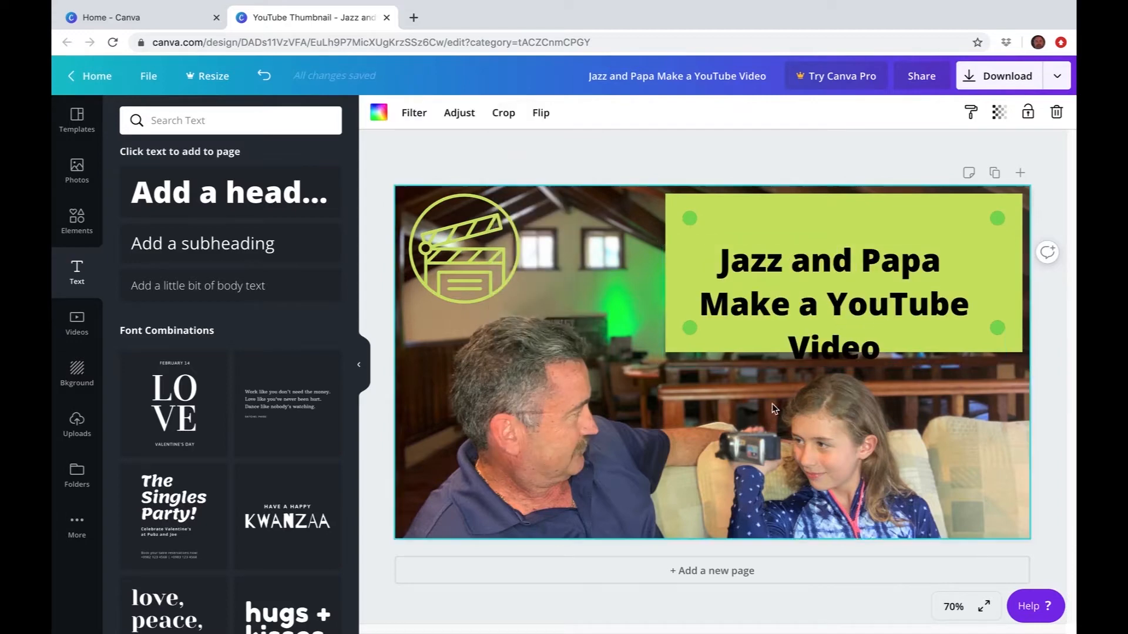
pyautogui.moveTo(854, 289); pyautogui.dragTo(864, 255)
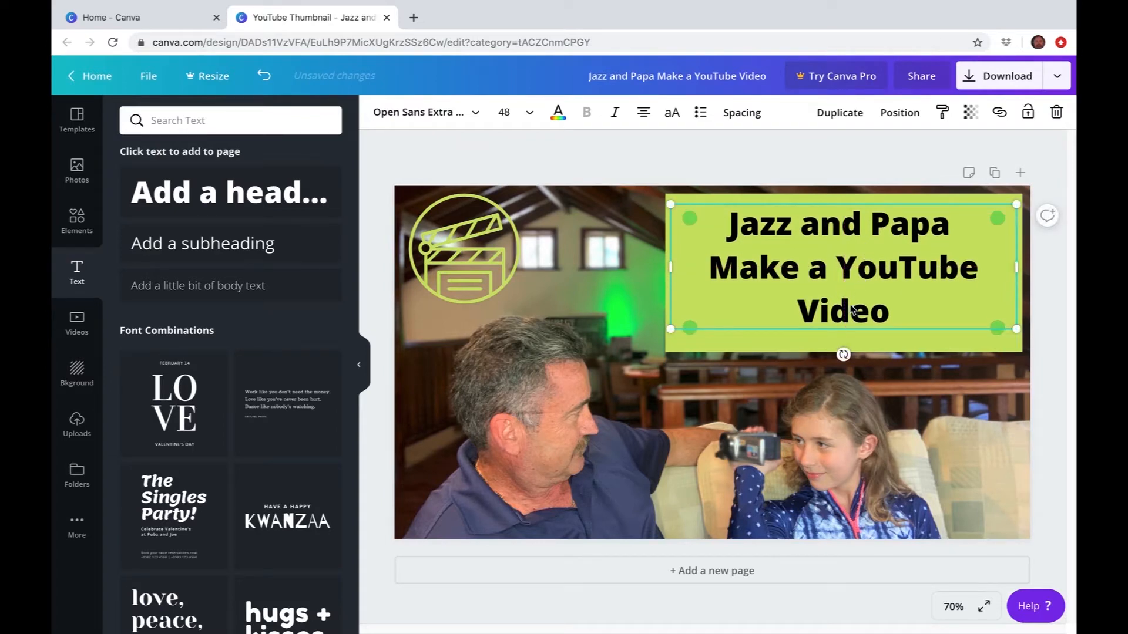
# Step: Increase the heading's font size to 56 so that it fills the green plaque
pyautogui.click(528, 120)
pyautogui.click(514, 332)
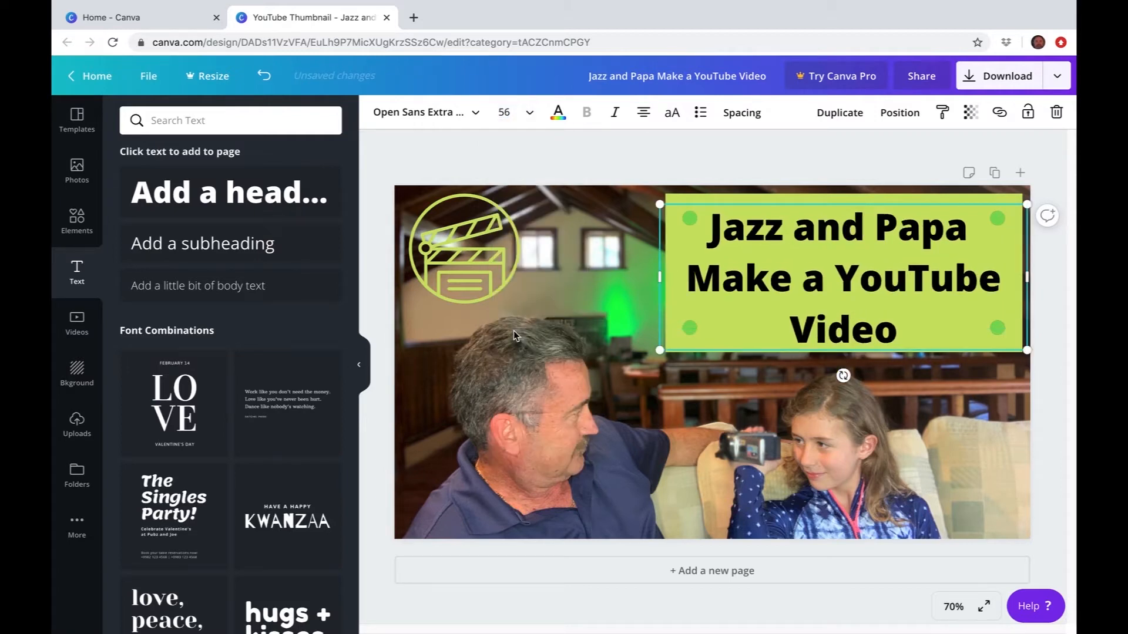
pyautogui.click(545, 323)
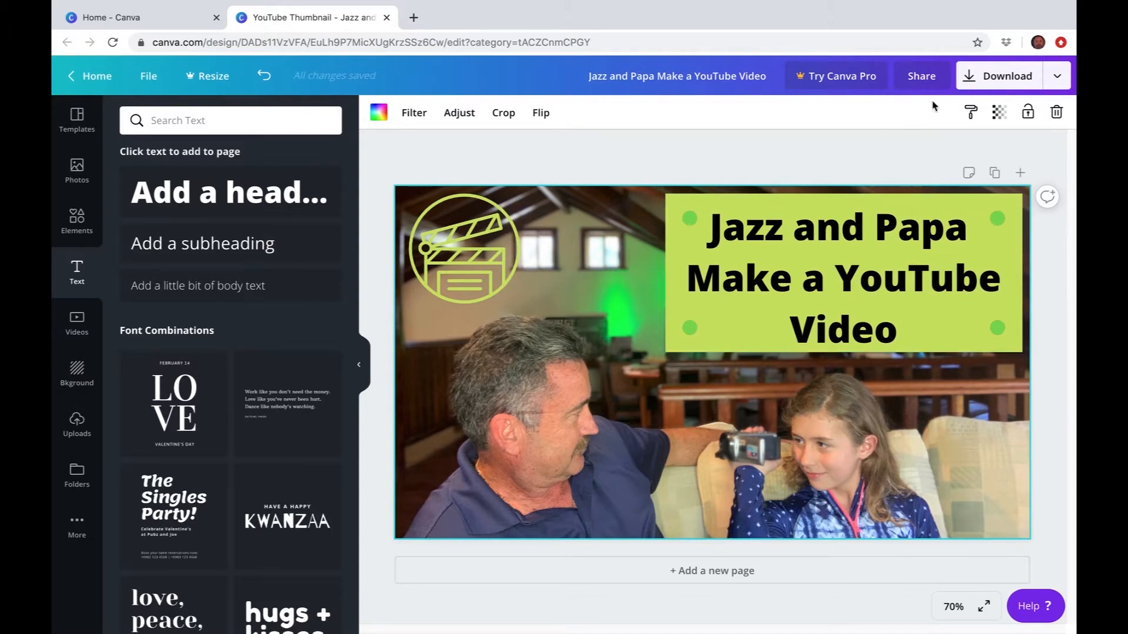
# Step: Download the finished thumbnail as a PNG and open the downloaded file in Preview
pyautogui.click(970, 80)
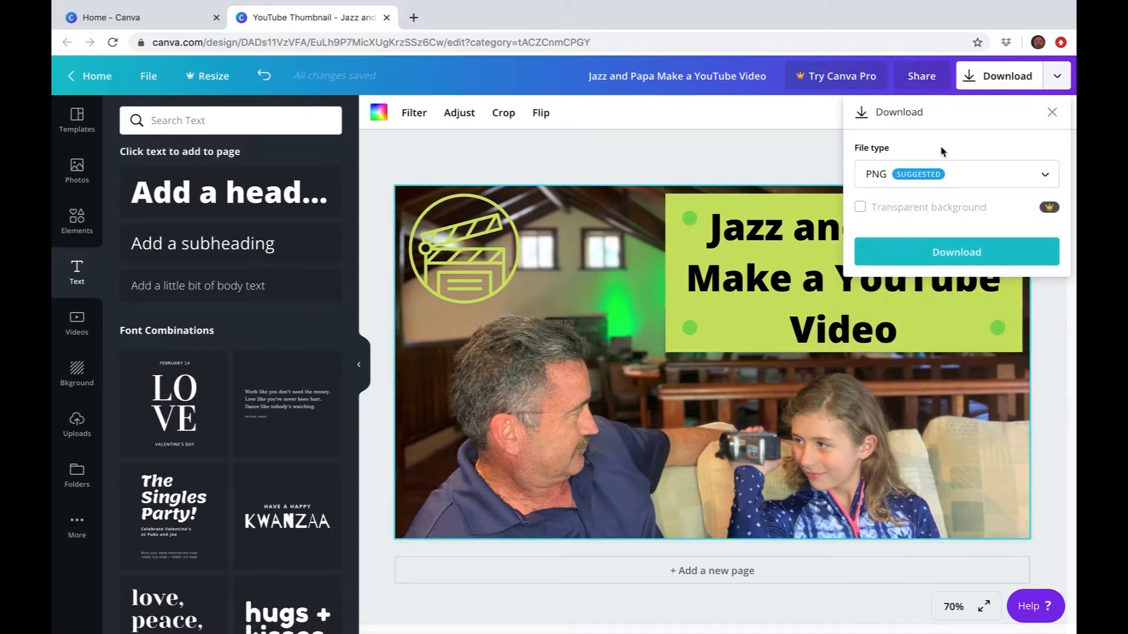
pyautogui.click(921, 258)
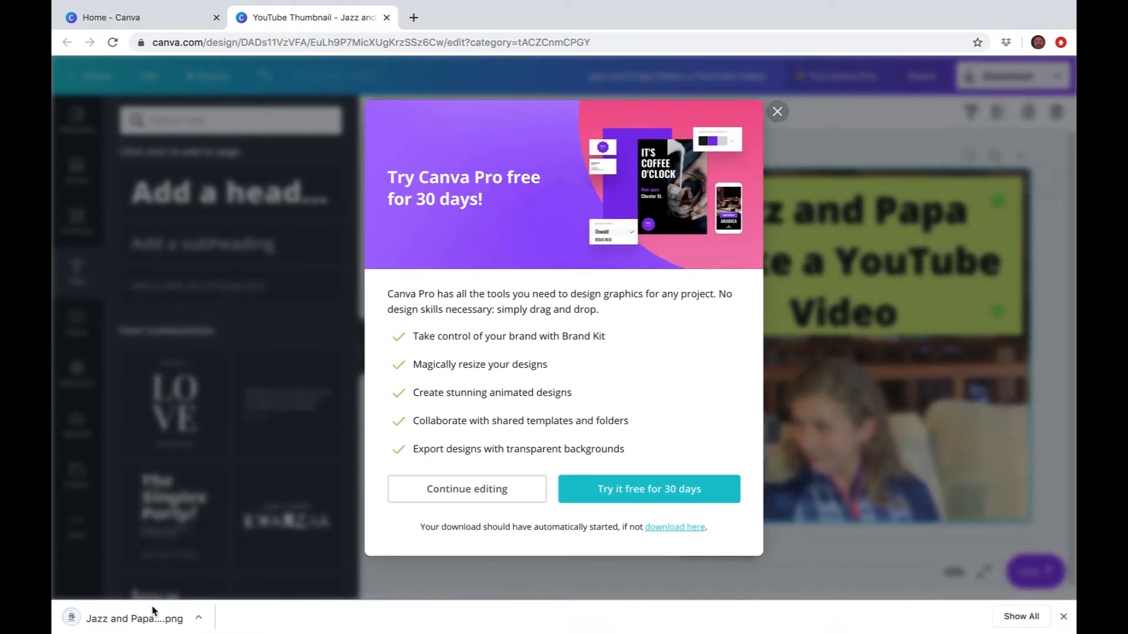
pyautogui.click(134, 620)
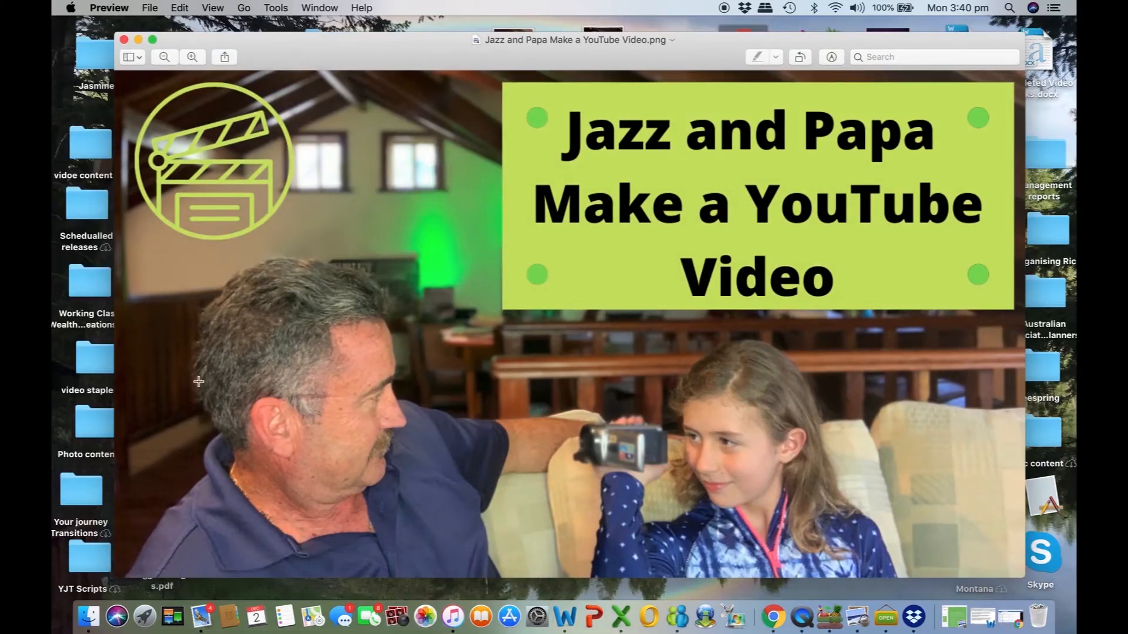
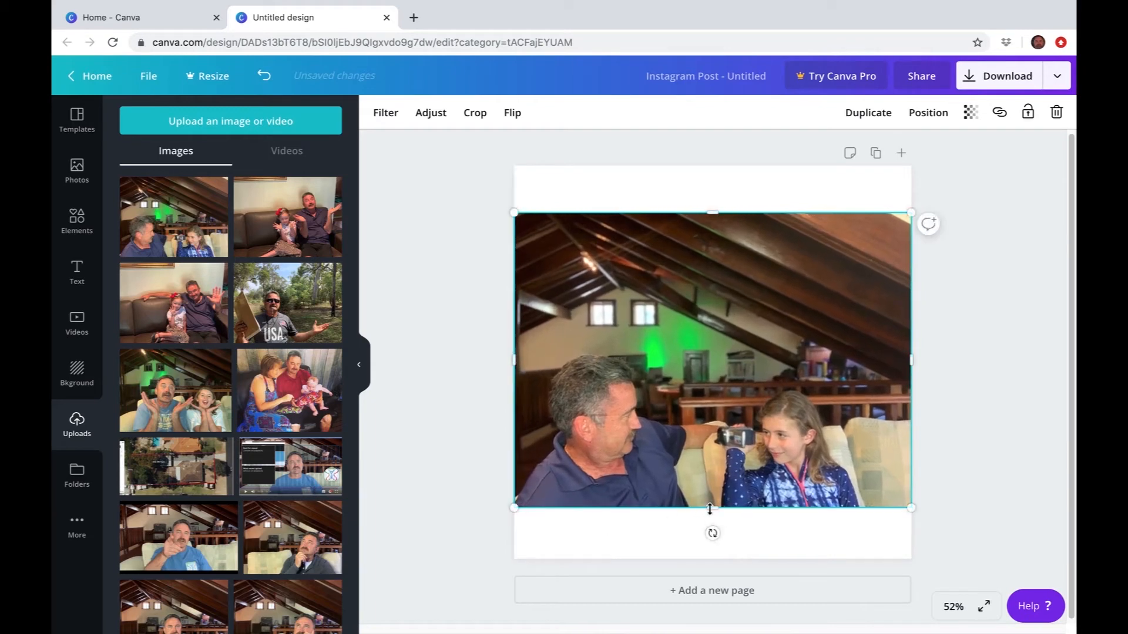
# Step: Enlarge the uploaded photo to cover the whole square Instagram post, keeping both people in the frame
pyautogui.moveTo(711, 508); pyautogui.dragTo(718, 559)
pyautogui.moveTo(711, 211); pyautogui.dragTo(712, 165)
pyautogui.moveTo(688, 432); pyautogui.dragTo(700, 432)
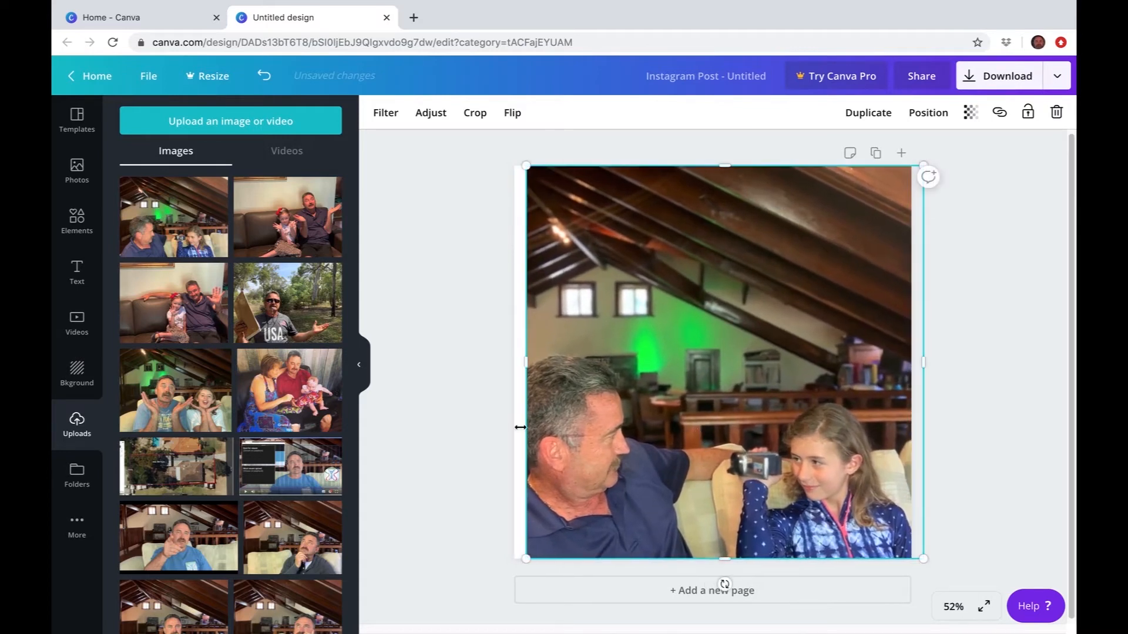
pyautogui.moveTo(525, 365); pyautogui.dragTo(512, 365)
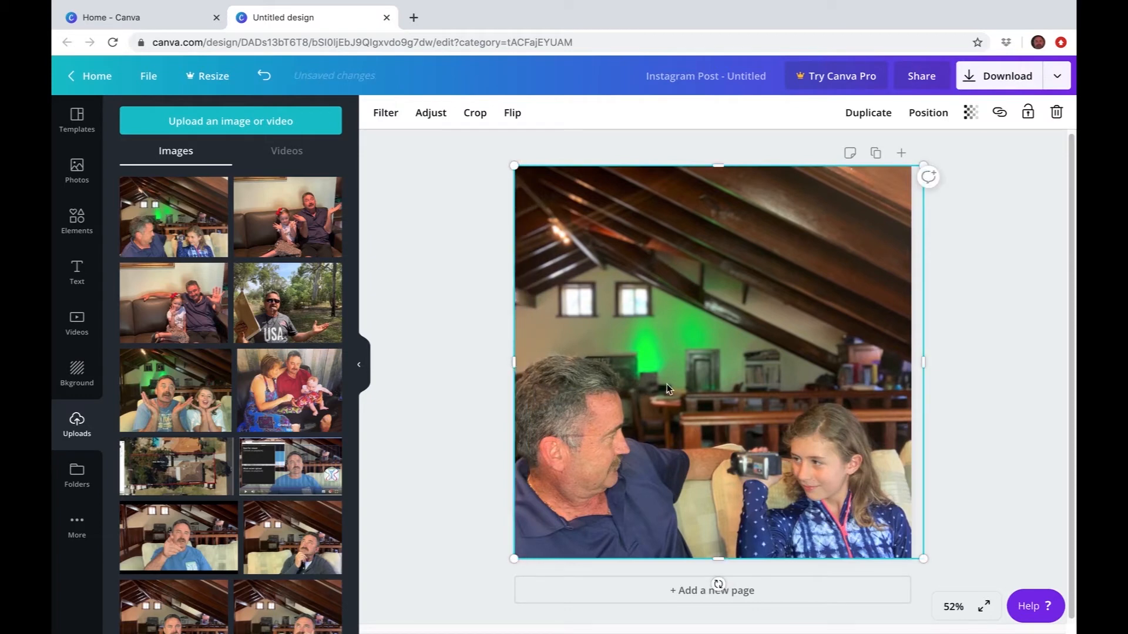
pyautogui.moveTo(667, 383); pyautogui.dragTo(673, 384)
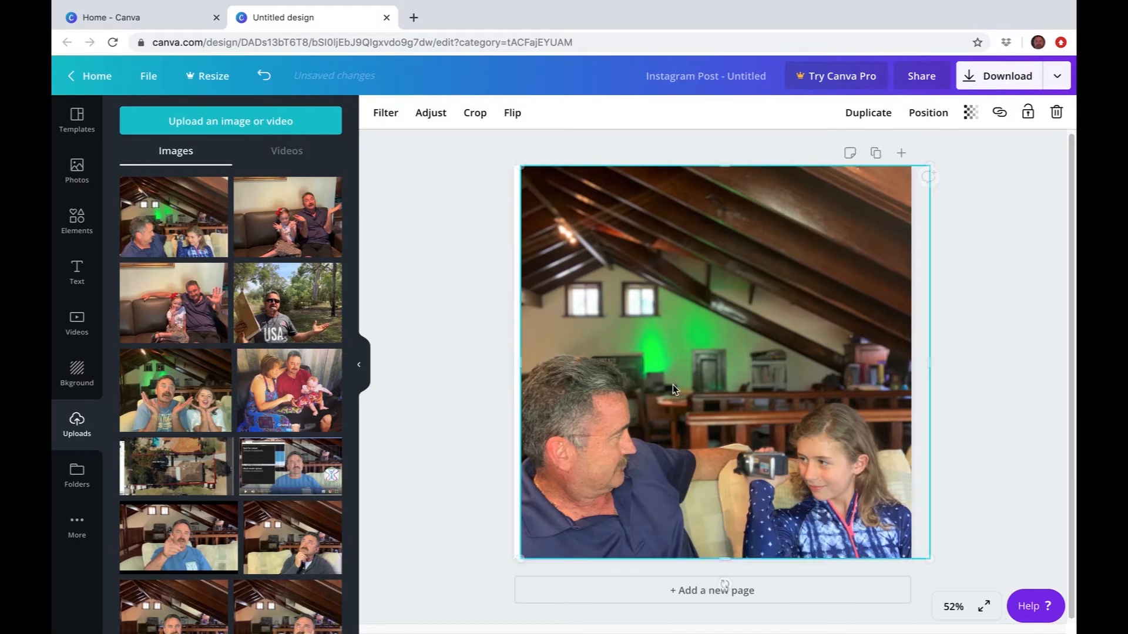
pyautogui.moveTo(520, 362); pyautogui.dragTo(509, 365)
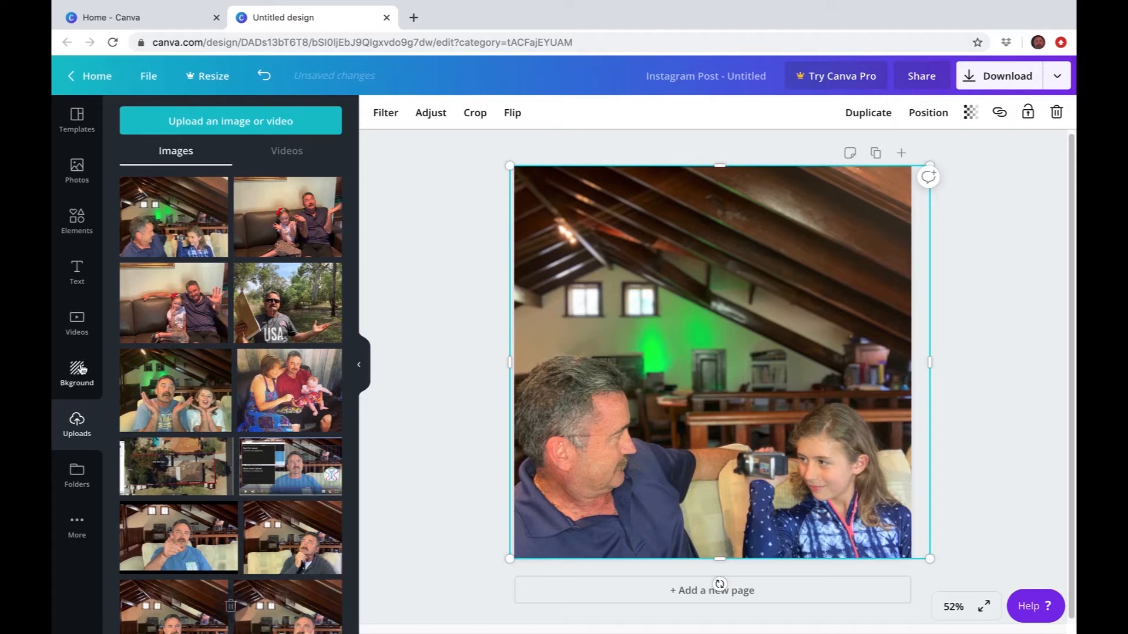
# Step: Add the recently used round clapperboard icon, reduced in size, to the post's upper-left corner and recolour it lime green
pyautogui.click(79, 231)
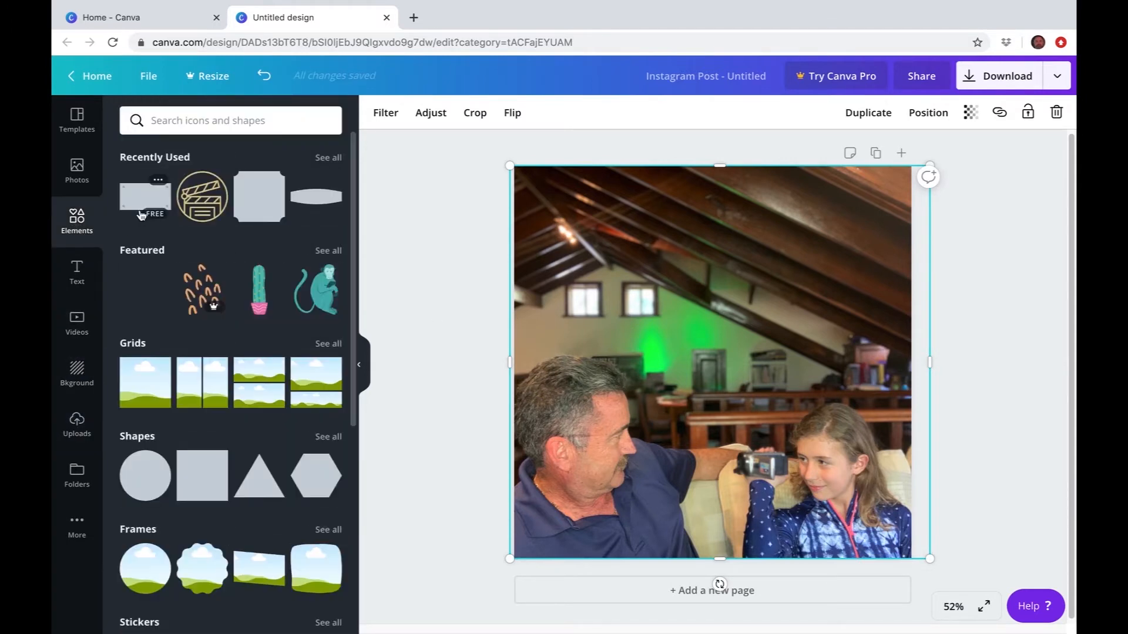
pyautogui.moveTo(202, 196); pyautogui.dragTo(636, 308)
pyautogui.moveTo(830, 497); pyautogui.dragTo(685, 319)
pyautogui.moveTo(589, 272); pyautogui.dragTo(593, 260)
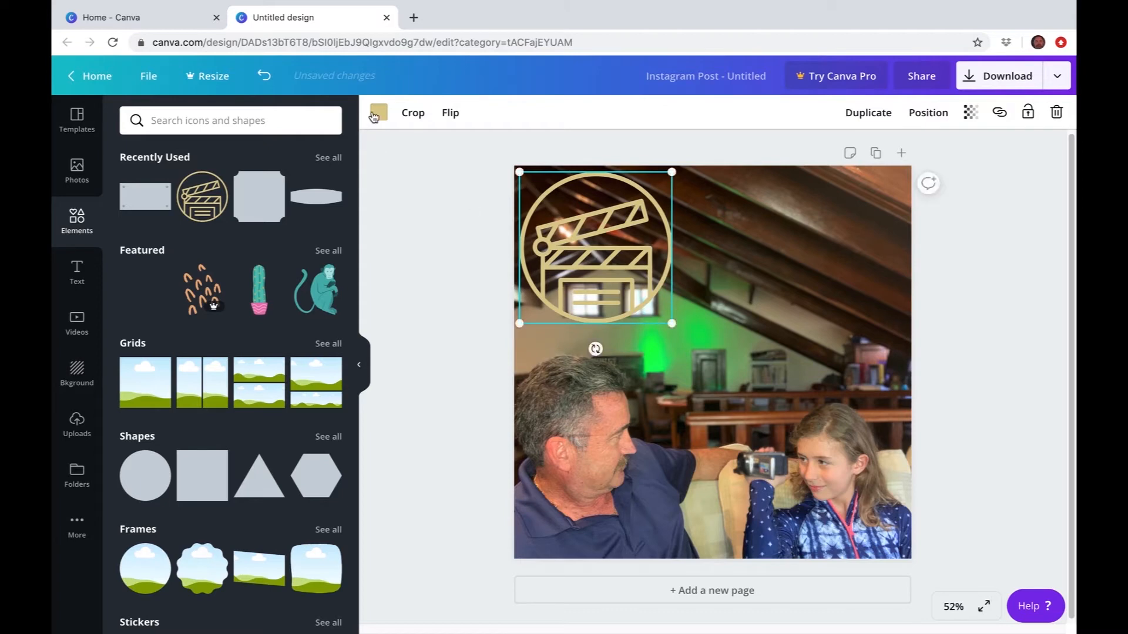
pyautogui.click(373, 116)
pyautogui.click(222, 306)
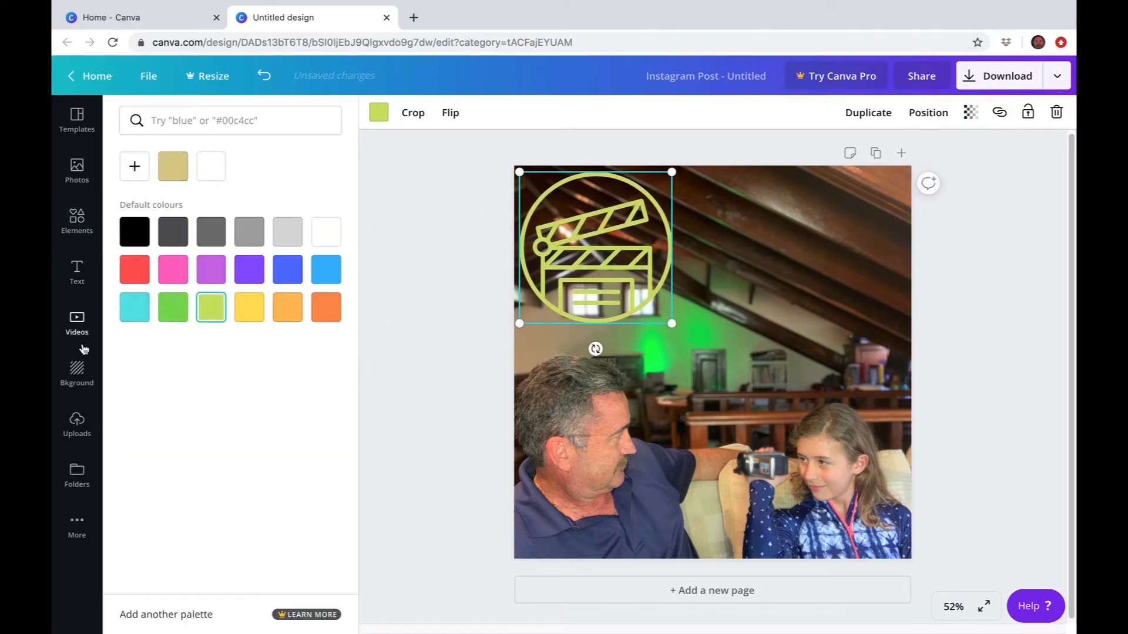
# Step: Add the recently used square plaque with a darker border and four corner dots, shrunk into the post's upper-right area
pyautogui.click(75, 226)
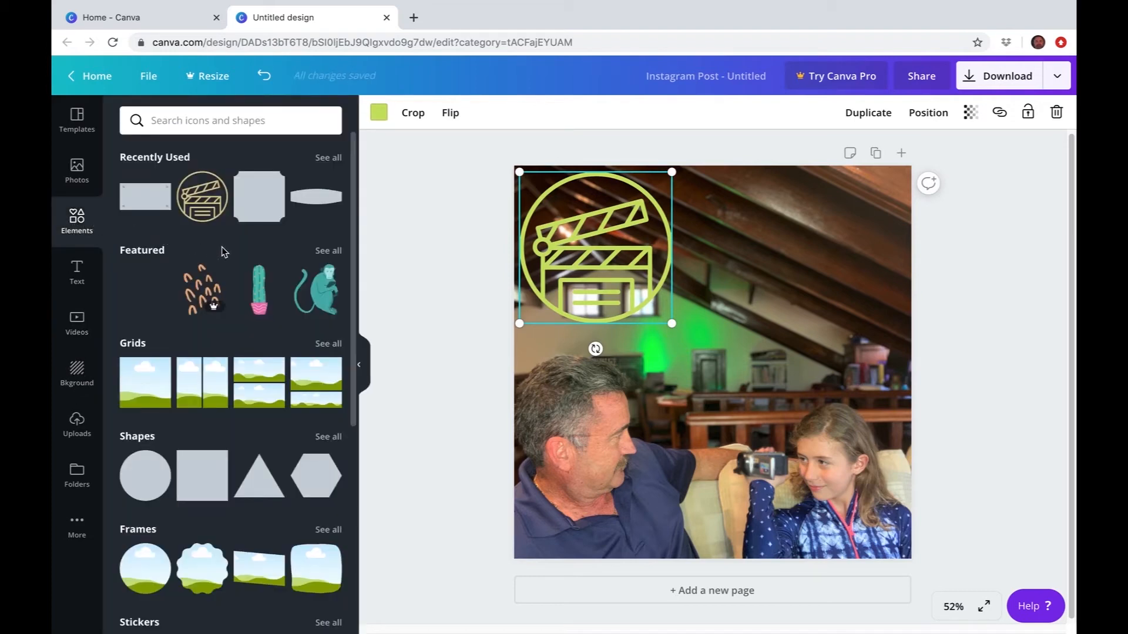
pyautogui.moveTo(330, 188)
pyautogui.click(329, 181)
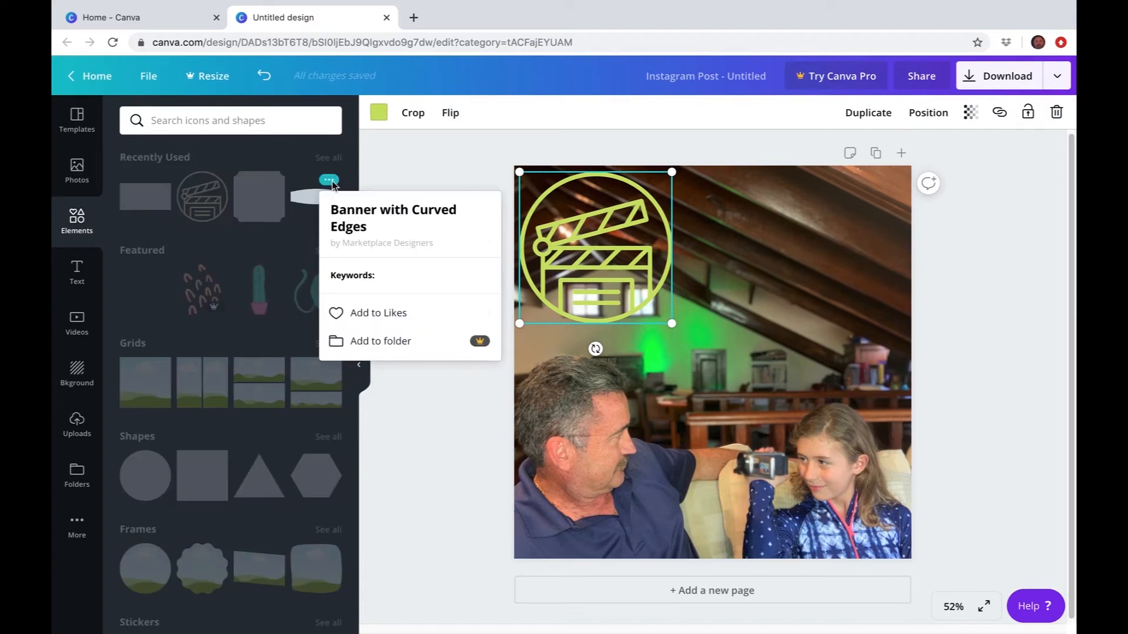
pyautogui.click(326, 157)
pyautogui.click(326, 157)
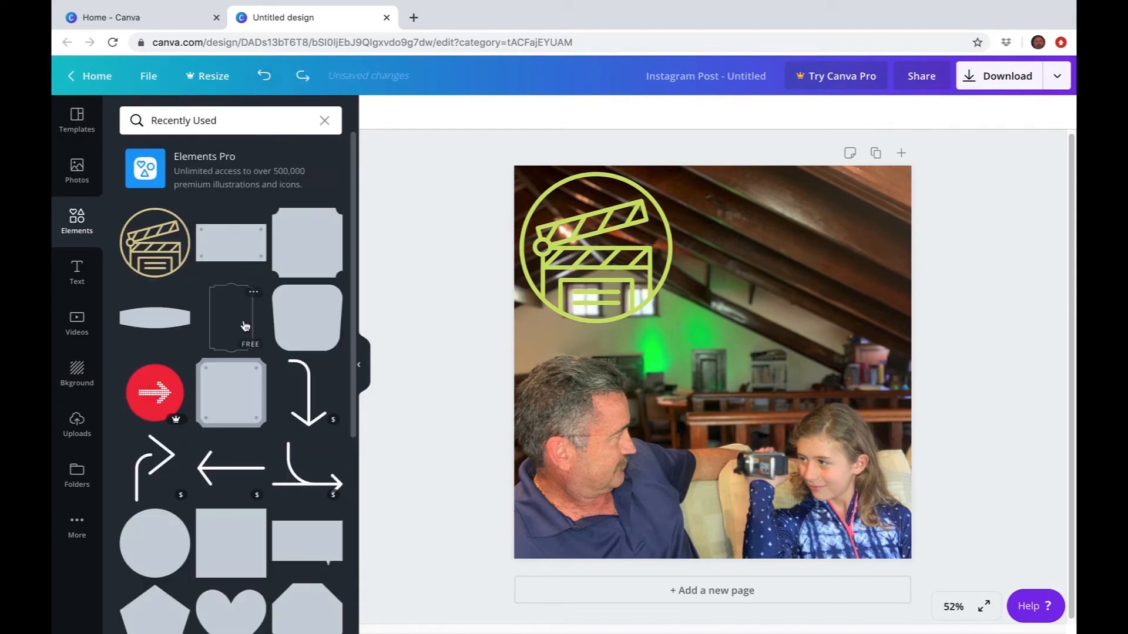
pyautogui.moveTo(240, 384); pyautogui.dragTo(611, 442)
pyautogui.moveTo(578, 545); pyautogui.dragTo(694, 429)
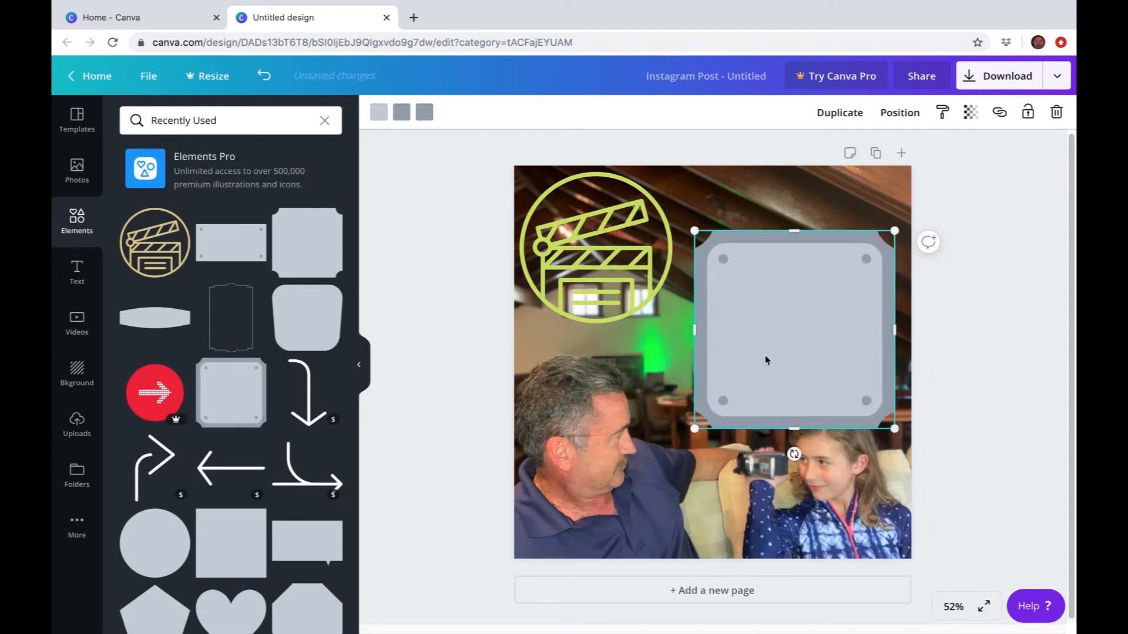
pyautogui.moveTo(790, 337); pyautogui.dragTo(798, 278)
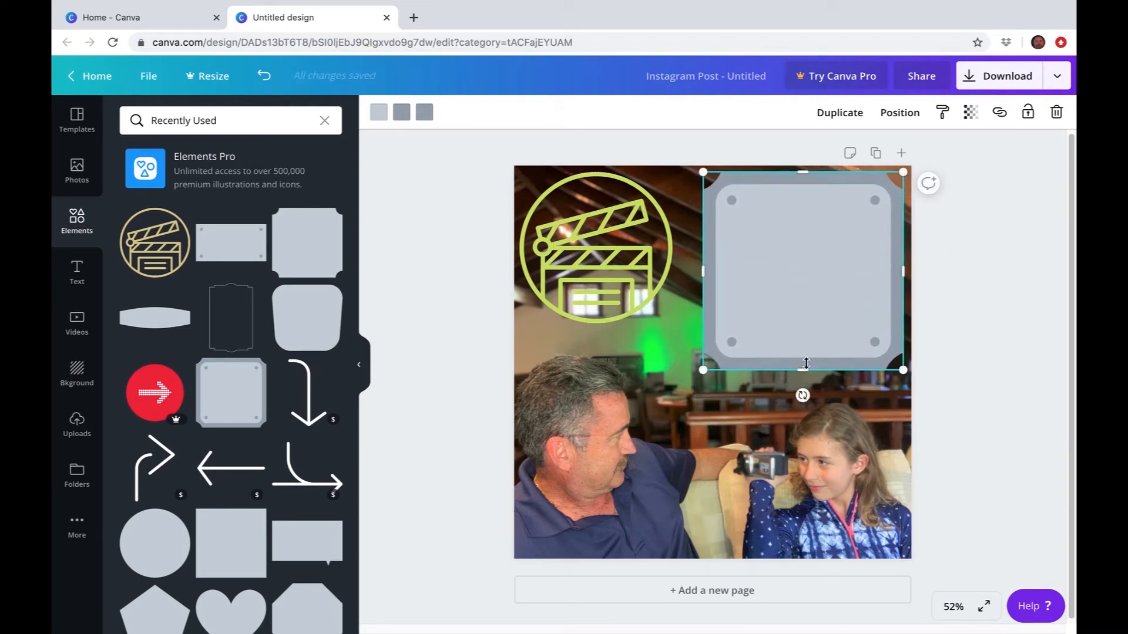
# Step: Stretch the plaque slightly taller and recolour its centre lime green, with the border and corner dots in brighter green
pyautogui.moveTo(806, 370); pyautogui.dragTo(806, 389)
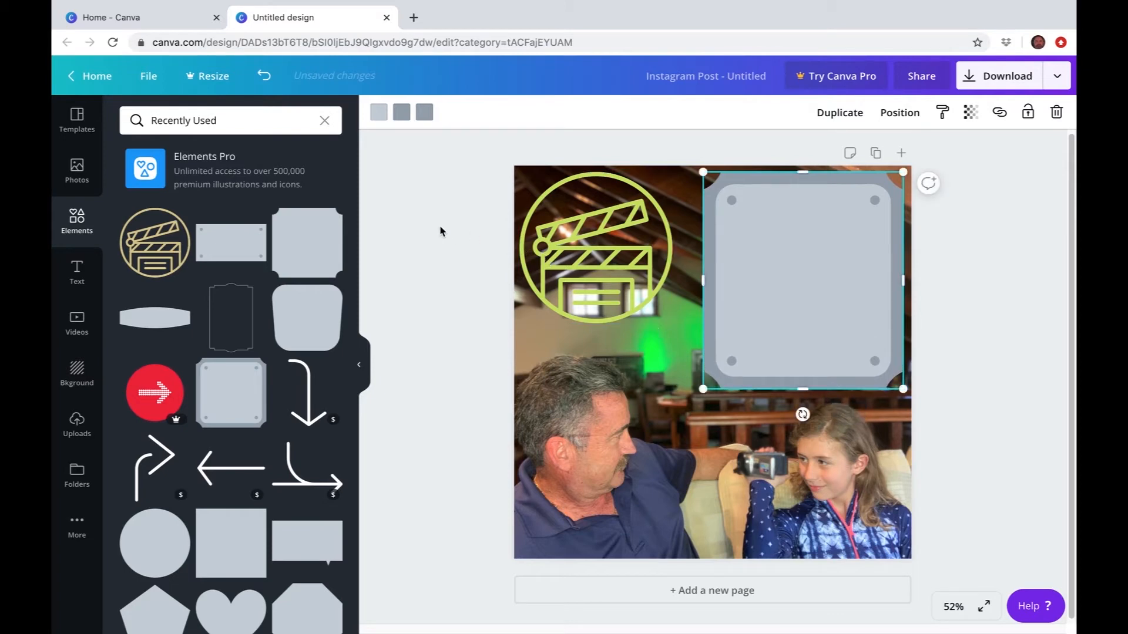
pyautogui.click(378, 113)
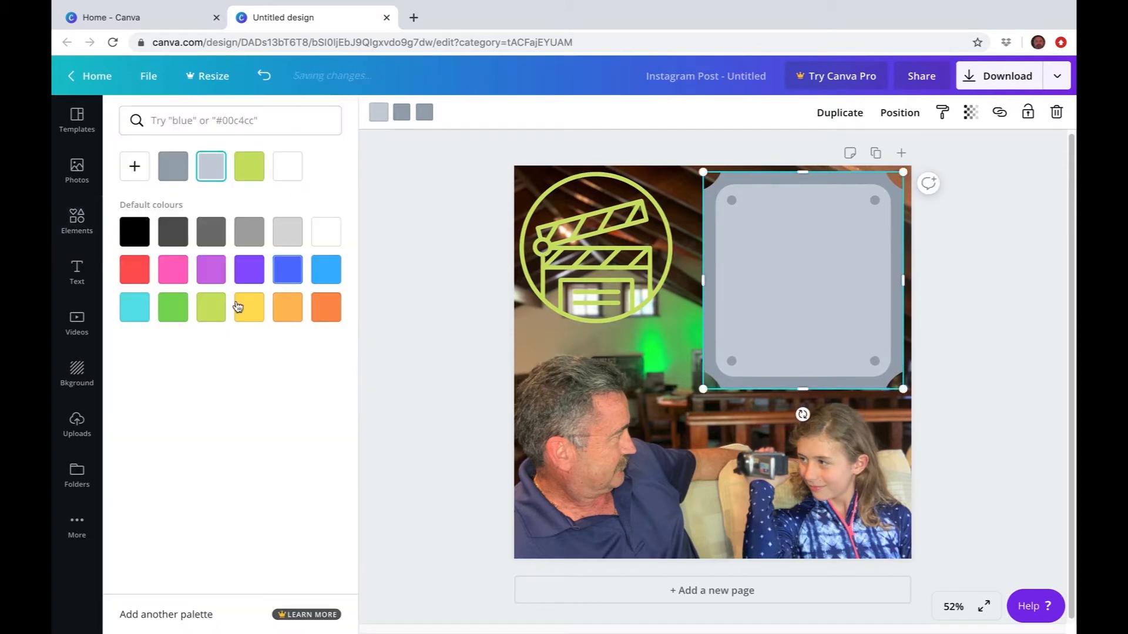
pyautogui.click(215, 315)
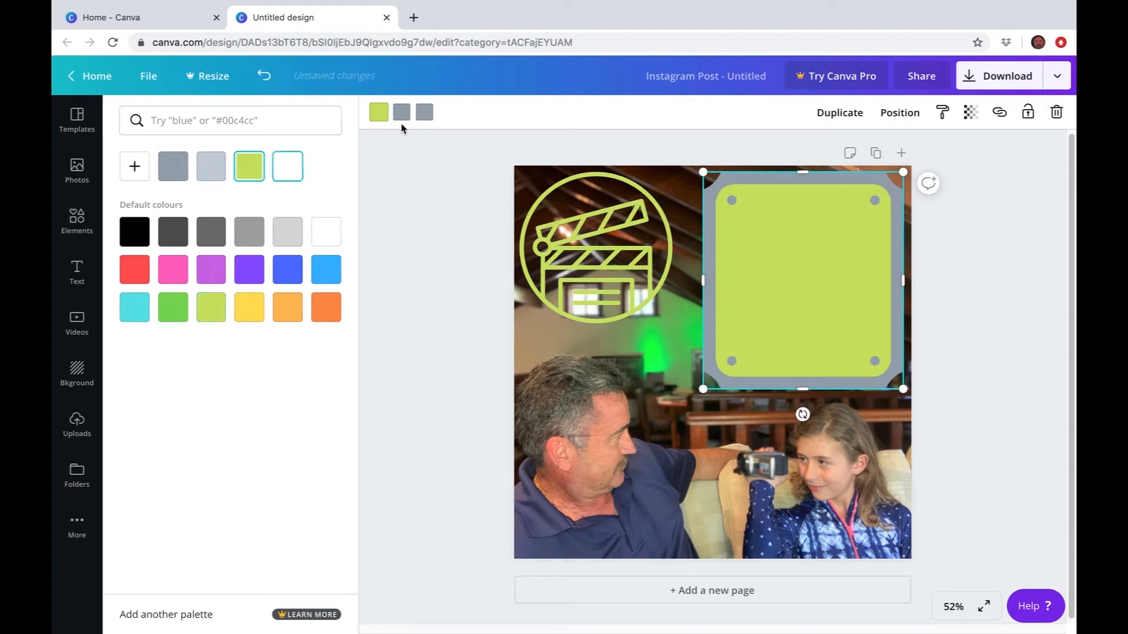
pyautogui.click(402, 112)
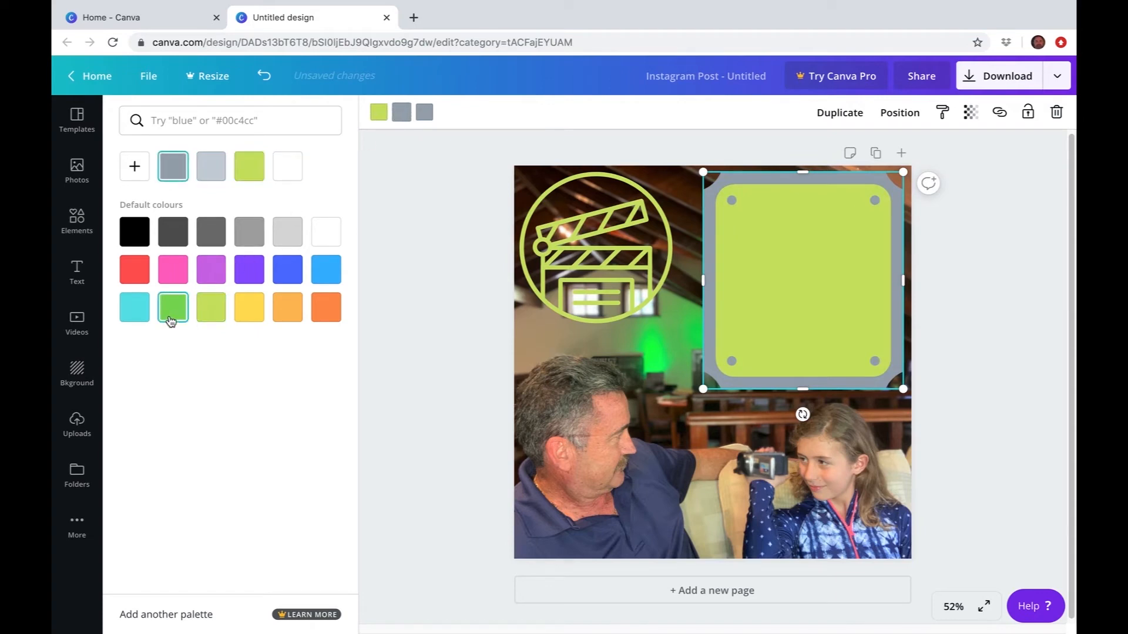
pyautogui.click(172, 307)
pyautogui.click(424, 112)
pyautogui.click(172, 308)
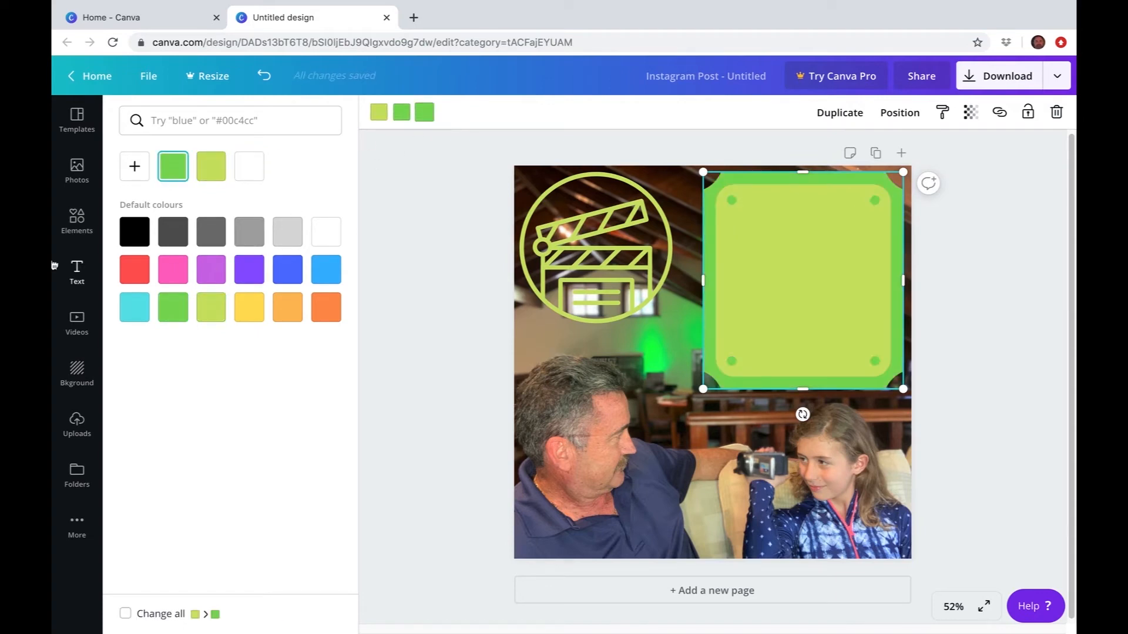
# Step: Add a three-line heading with the pair's nicknames joined by "and", "Make a" and "YouTube Video", and centre it on the plaque
pyautogui.click(79, 267)
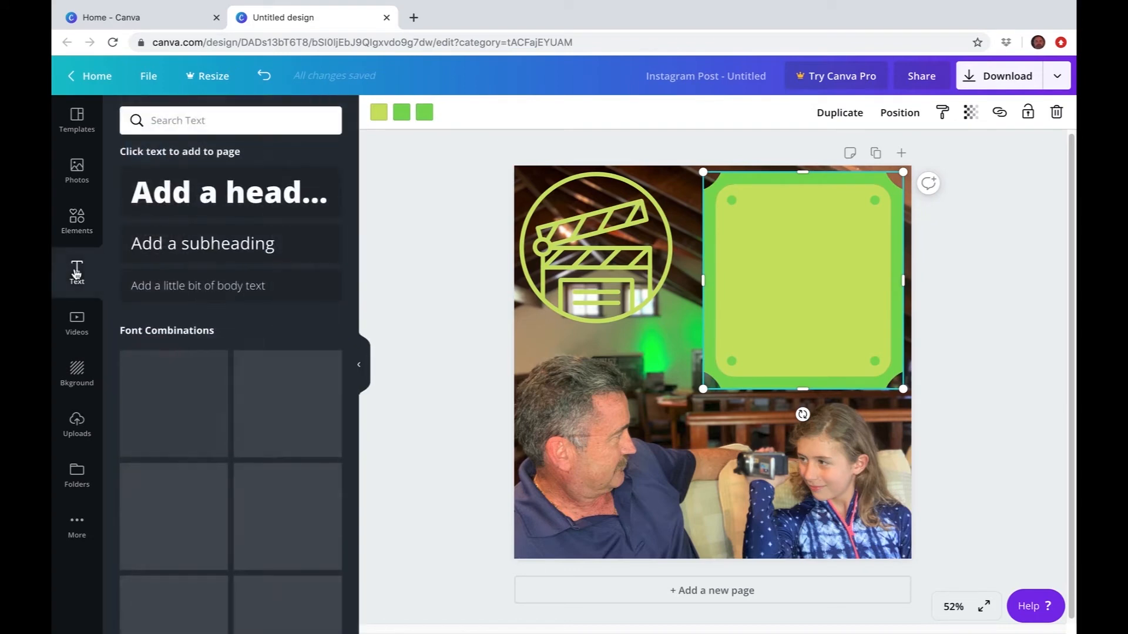
pyautogui.click(189, 187)
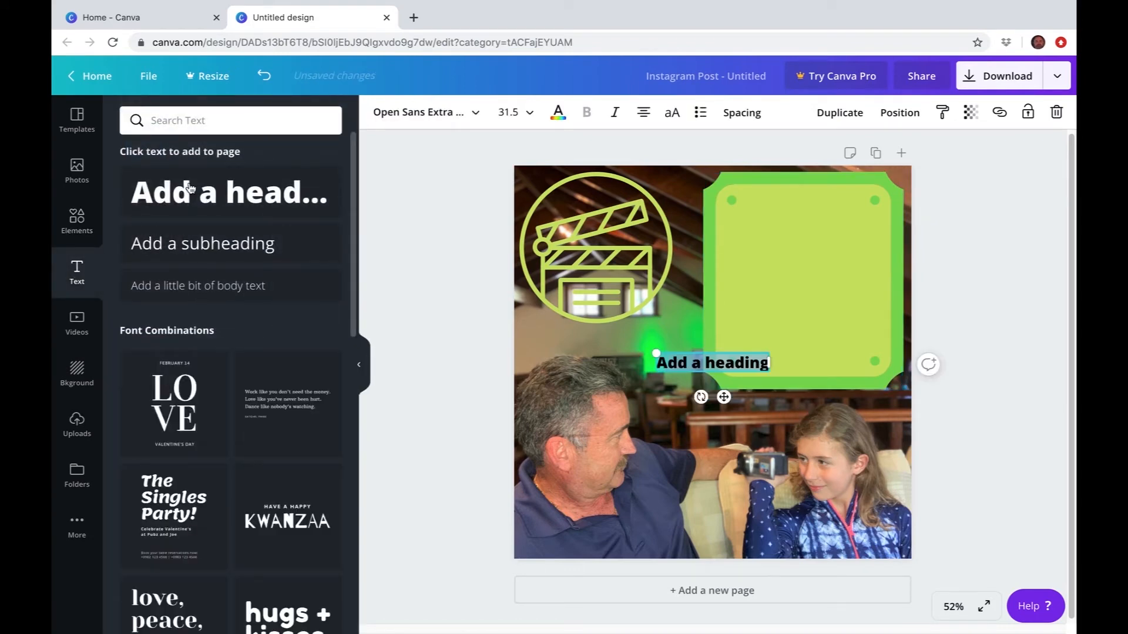
pyautogui.write('P')
pyautogui.press('BackSpace')
pyautogui.write('Jazz')
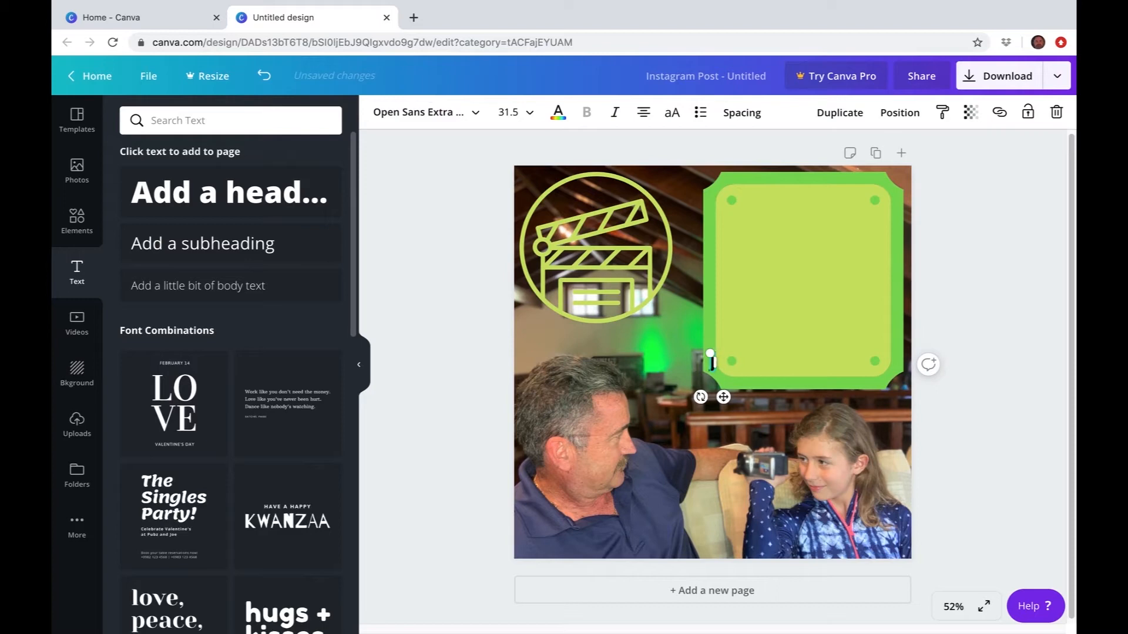
pyautogui.write(' and')
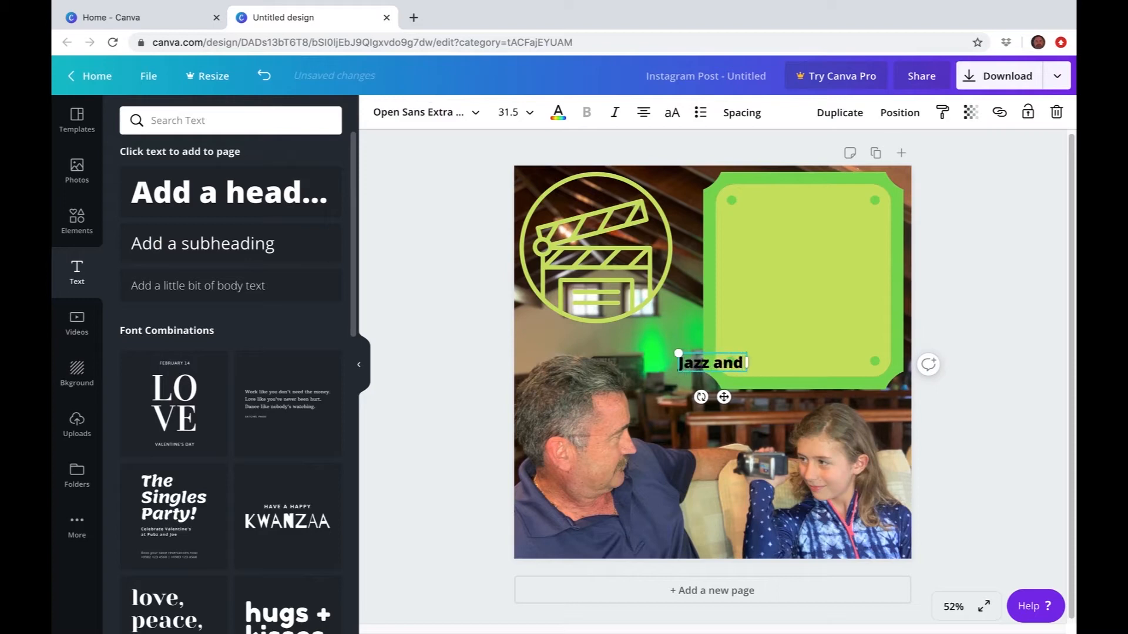
pyautogui.write(' Papa')
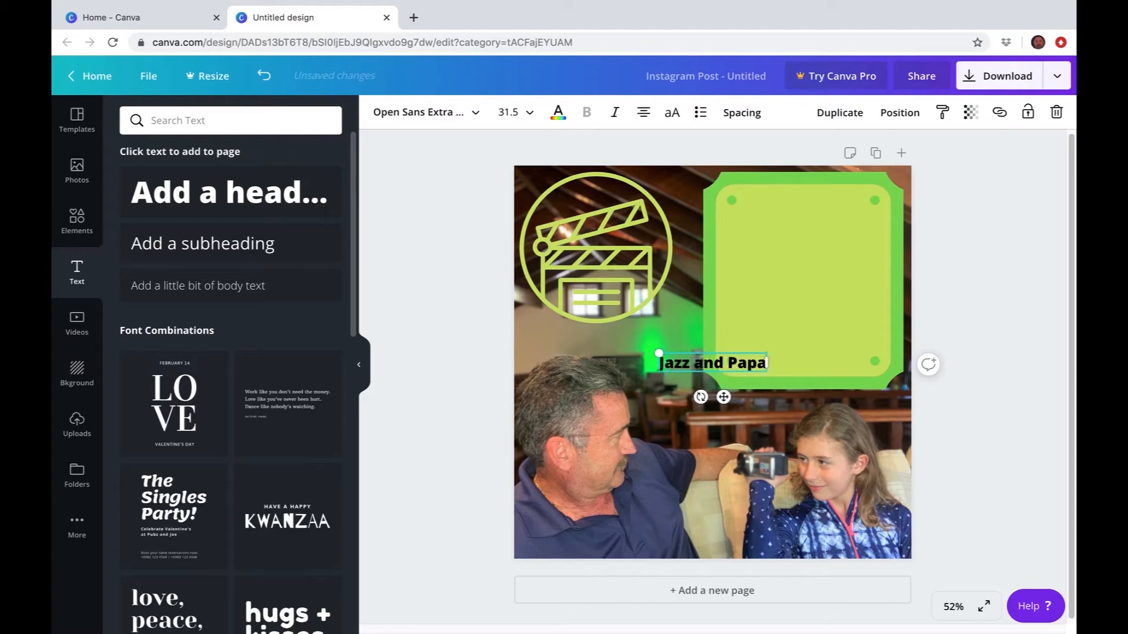
pyautogui.press('Return')
pyautogui.write('Make a')
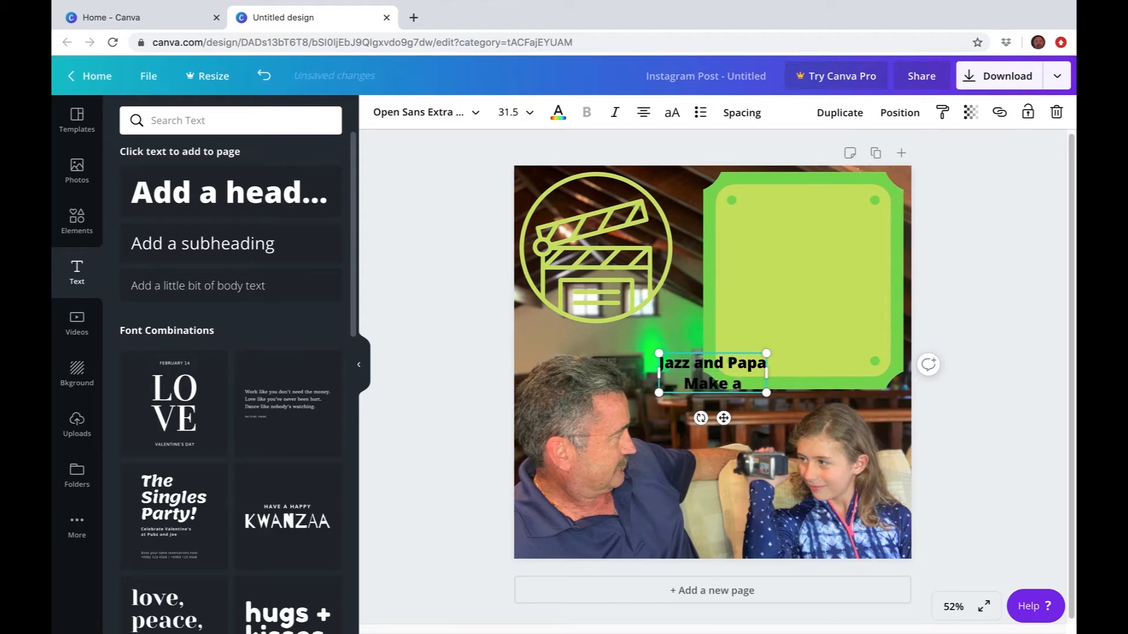
pyautogui.press('Return')
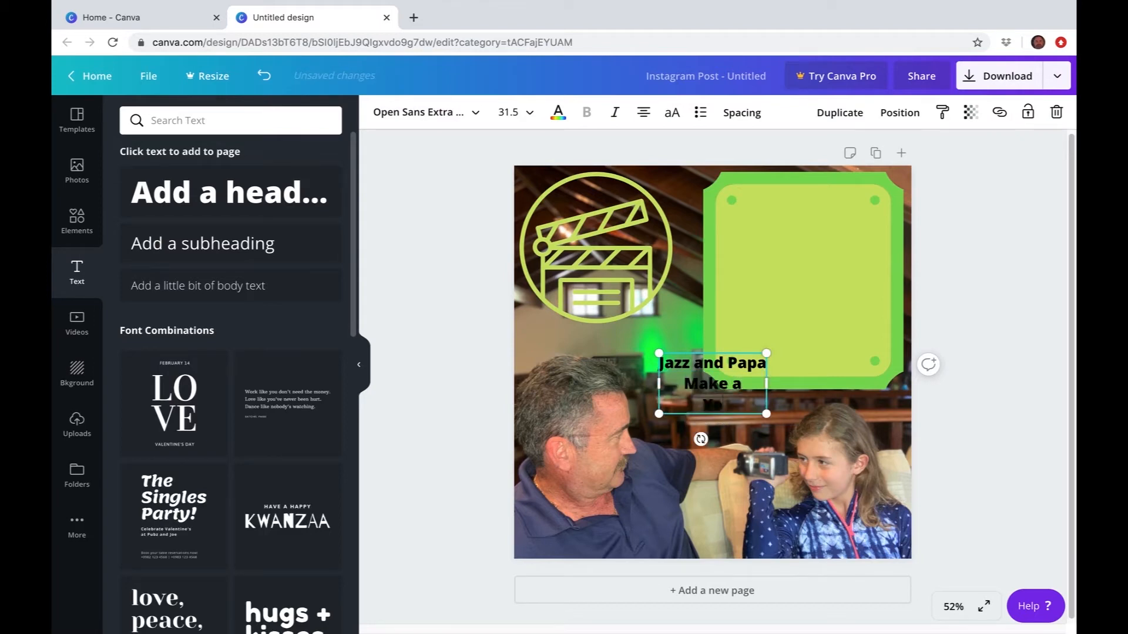
pyautogui.write('YouTube Video')
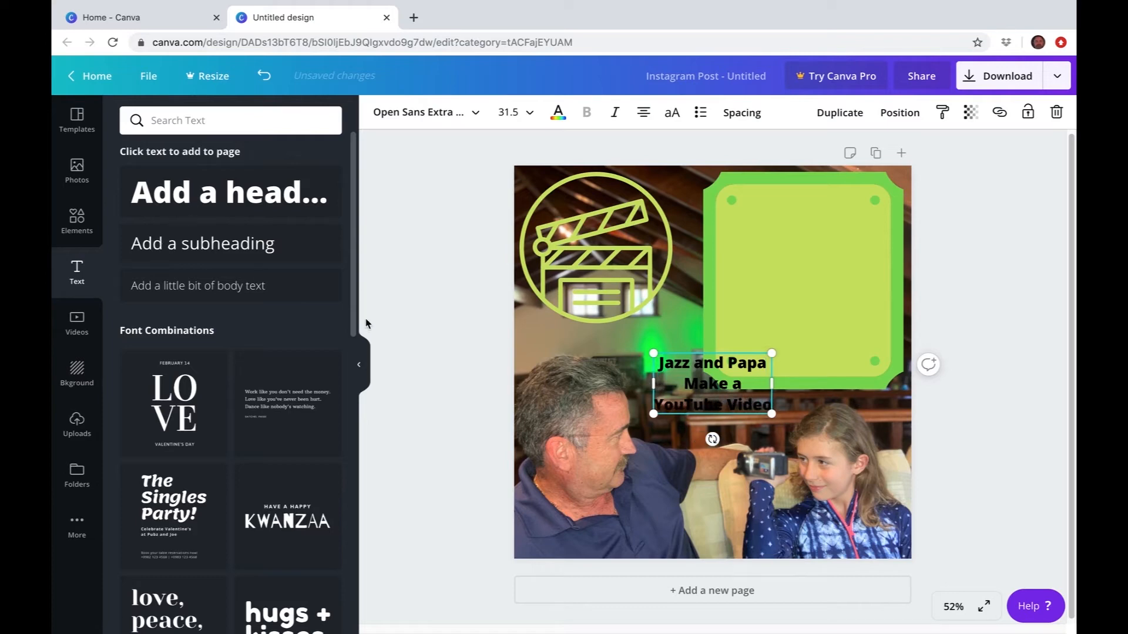
pyautogui.click(486, 352)
pyautogui.moveTo(710, 401); pyautogui.dragTo(799, 292)
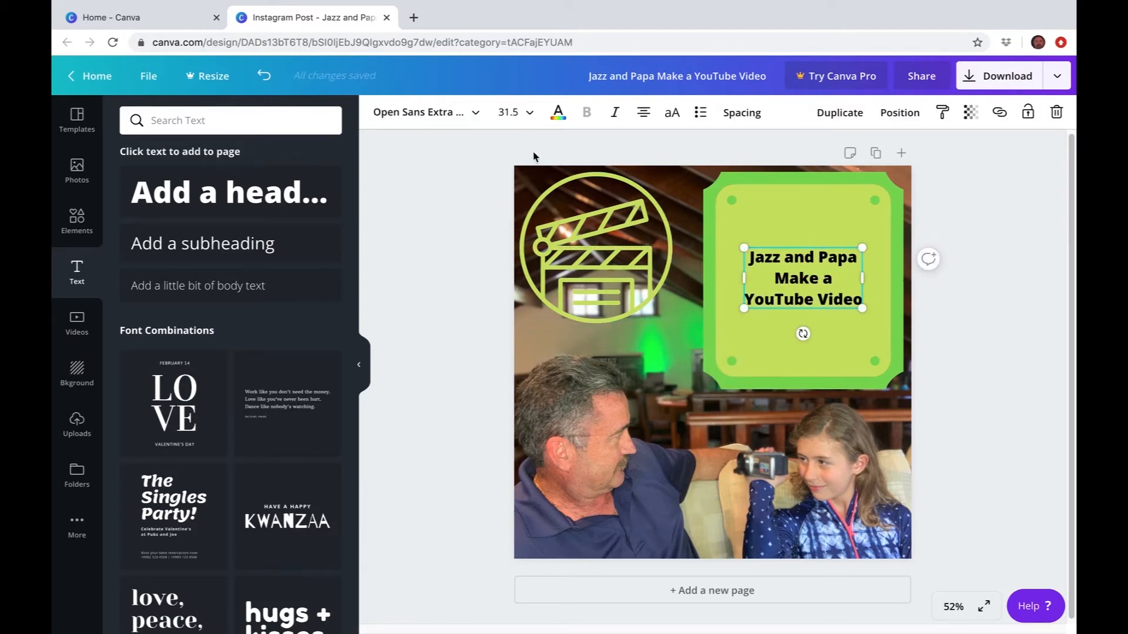
# Step: Set the heading's font size to 56 and reposition the text to fit inside the green plaque
pyautogui.click(529, 112)
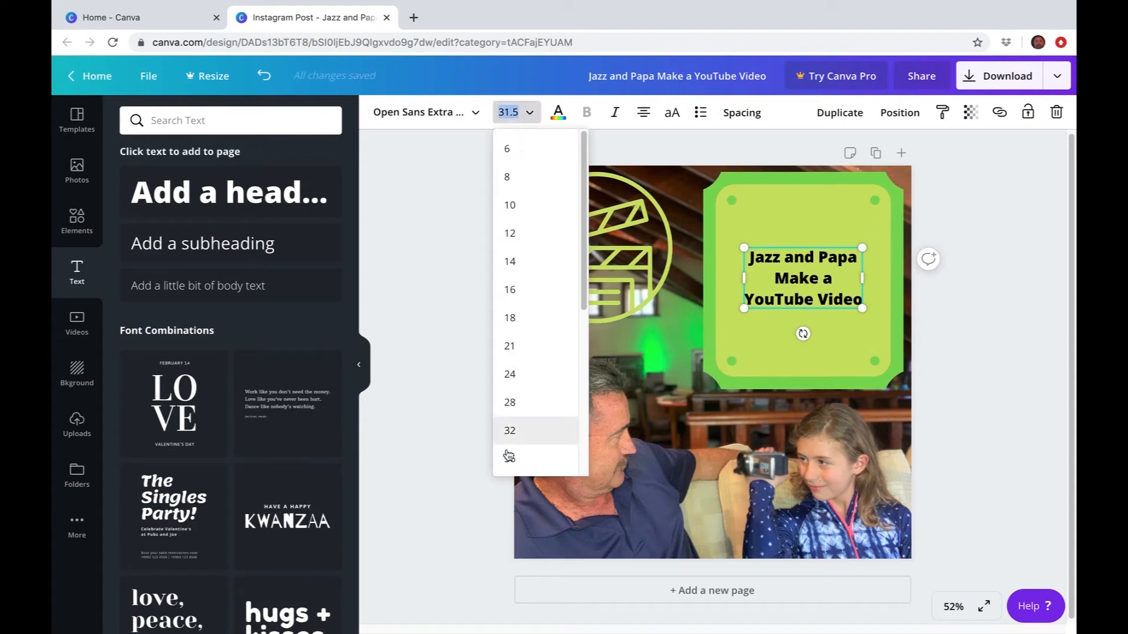
pyautogui.moveTo(584, 269); pyautogui.dragTo(584, 332)
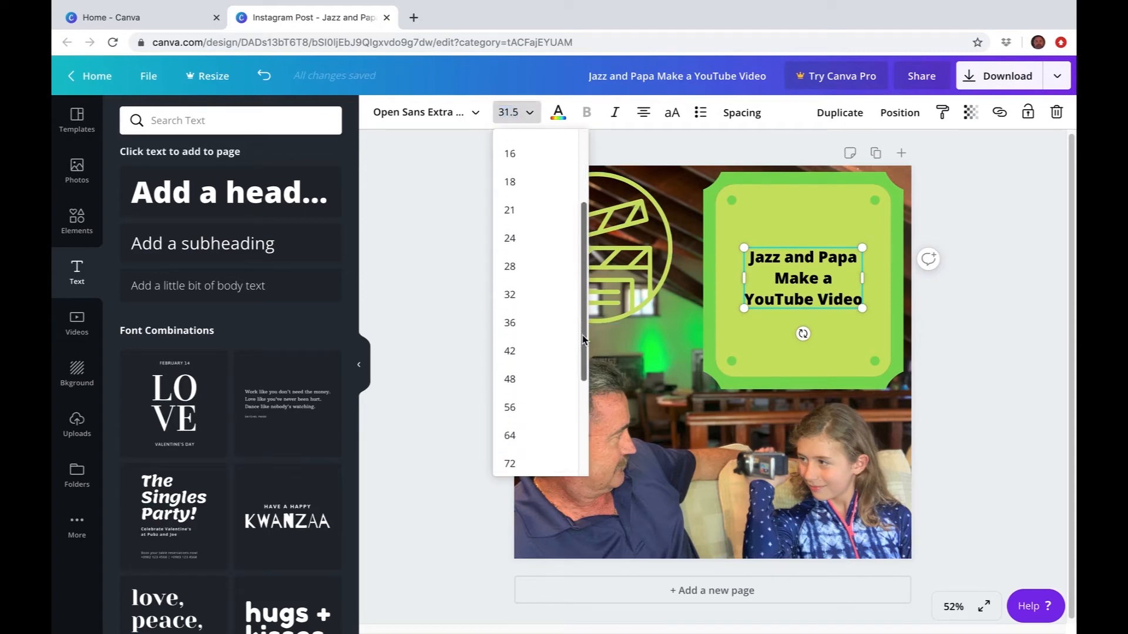
pyautogui.click(514, 378)
pyautogui.moveTo(821, 333); pyautogui.dragTo(820, 287)
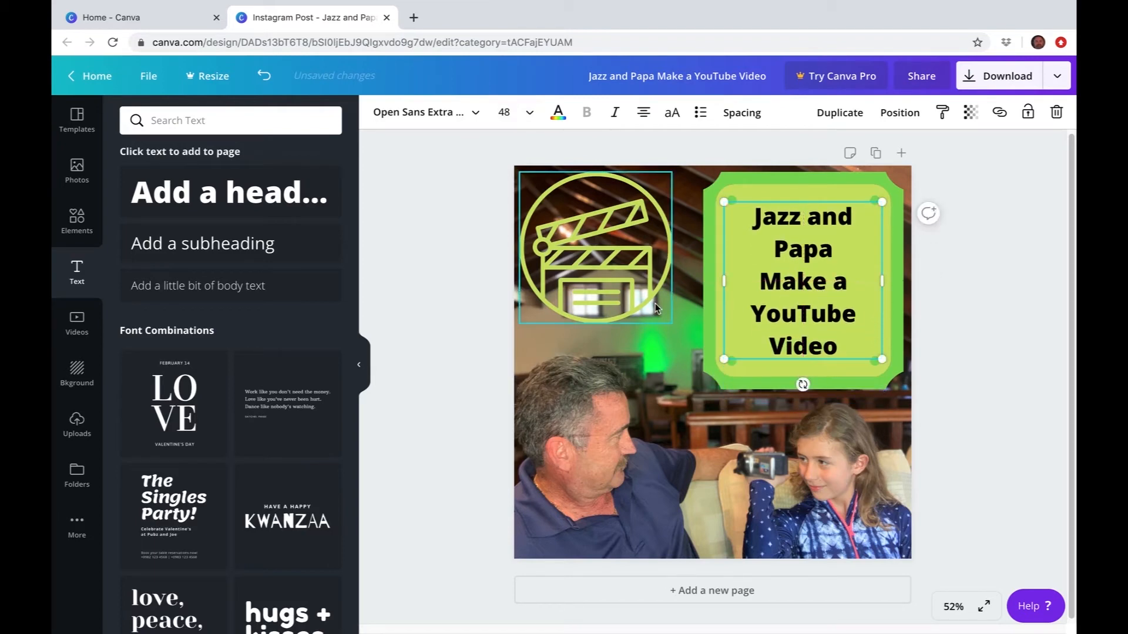
pyautogui.click(504, 112)
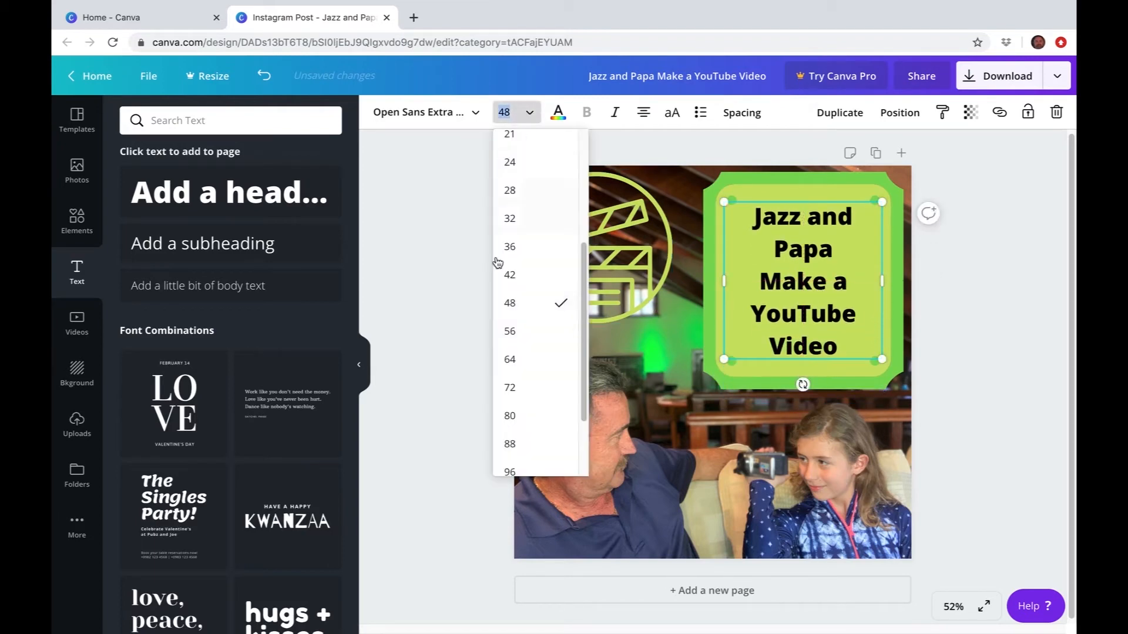
pyautogui.click(508, 331)
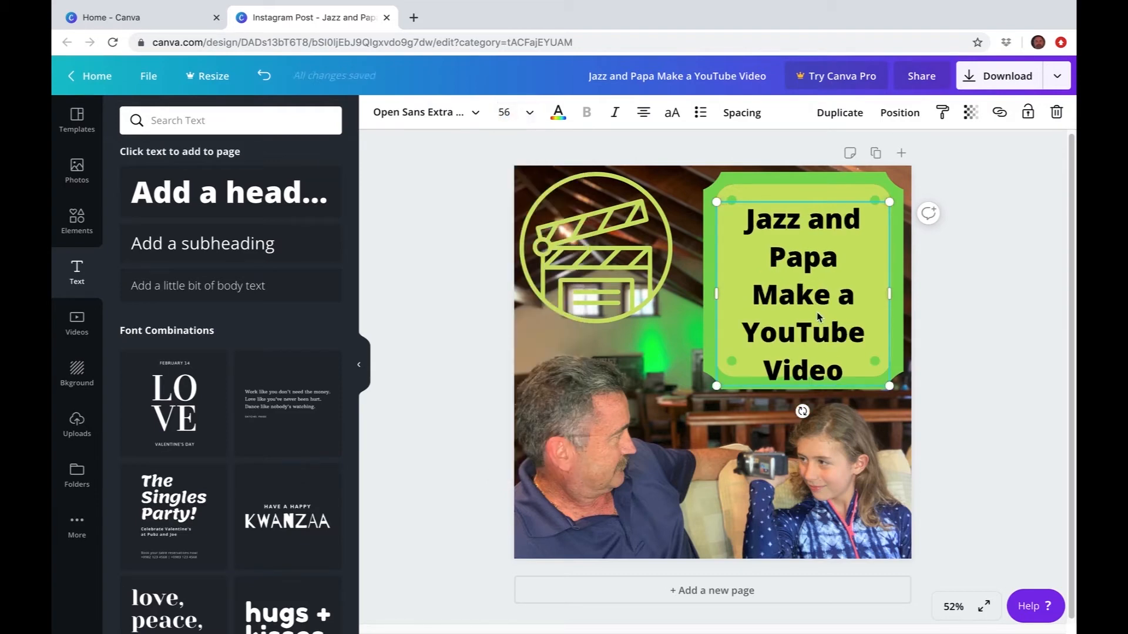
pyautogui.moveTo(819, 314); pyautogui.dragTo(820, 301)
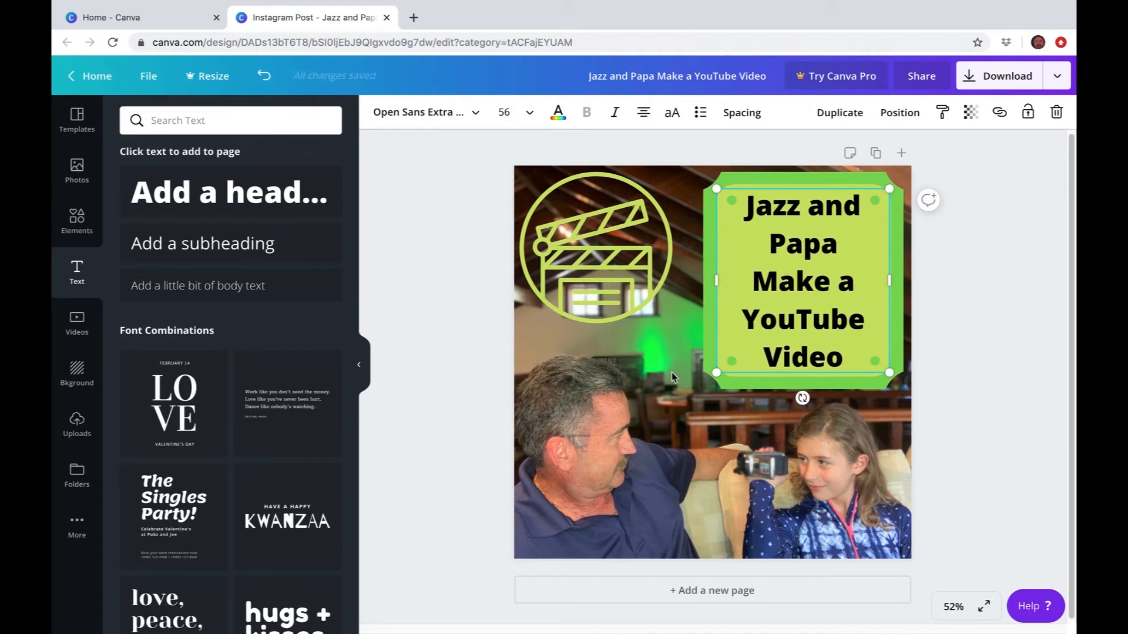
# Step: Download the Instagram post and save a PNG copy from Preview to the Desktop, ending its file name in "YouTube Insag"
pyautogui.click(968, 86)
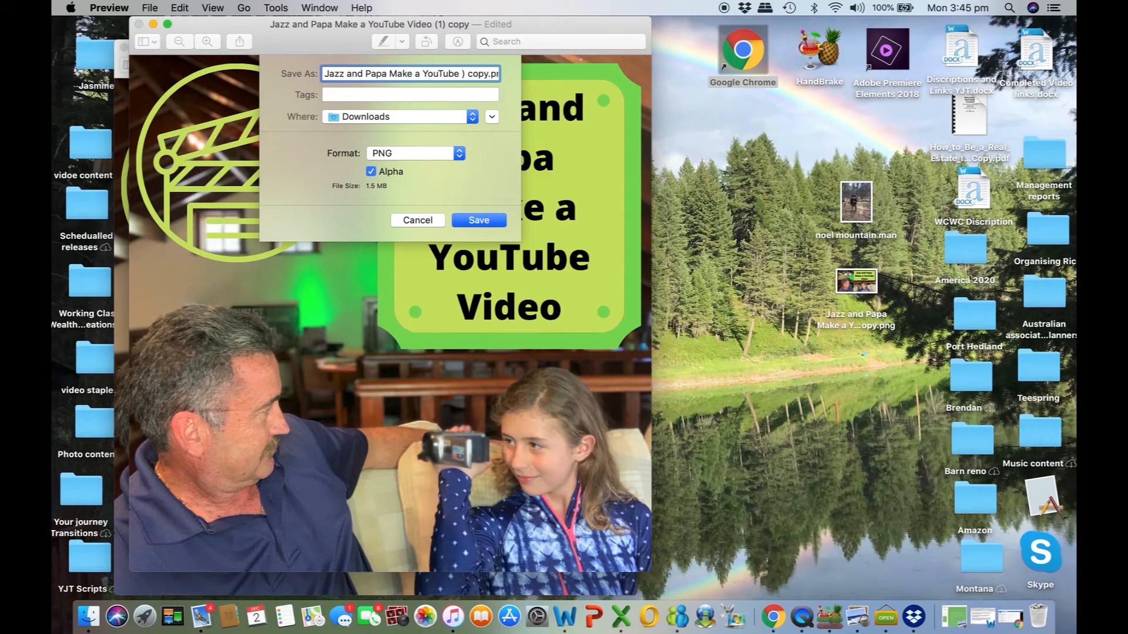
pyautogui.press('BackSpace')
pyautogui.press('BackSpace')
pyautogui.press('BackSpace')
pyautogui.write('Insa')
pyautogui.click(473, 118)
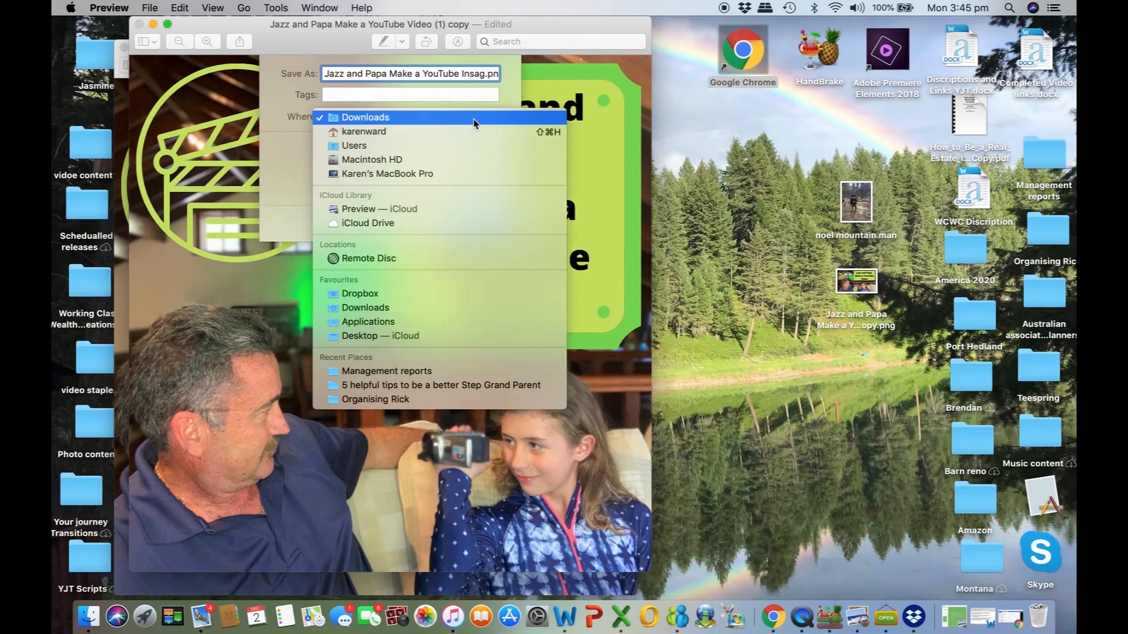
pyautogui.click(376, 338)
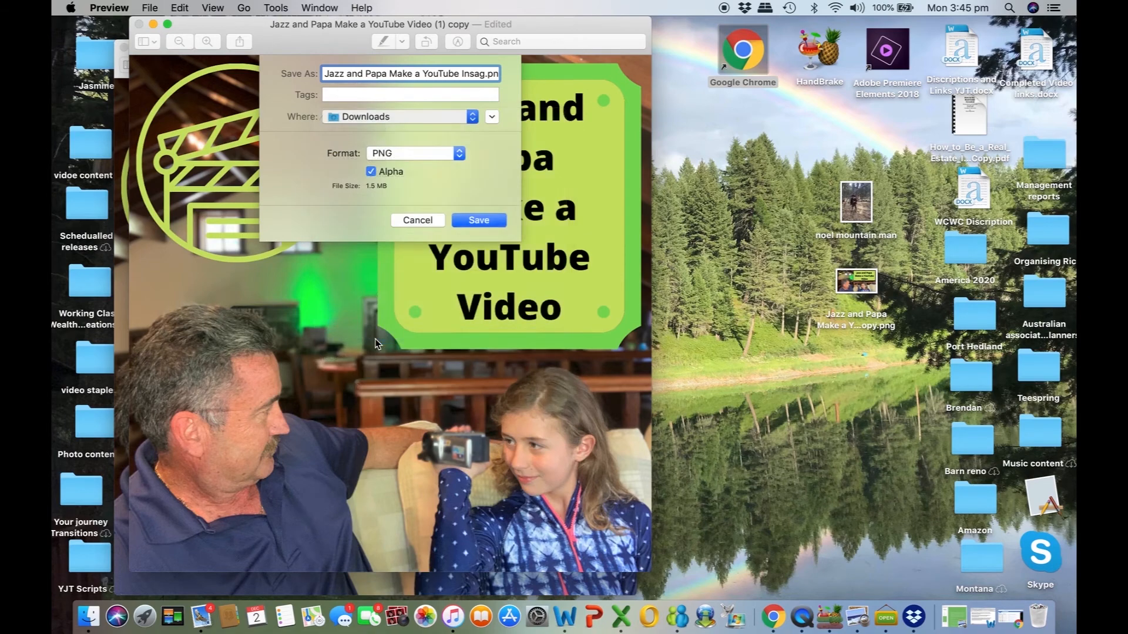
pyautogui.click(481, 224)
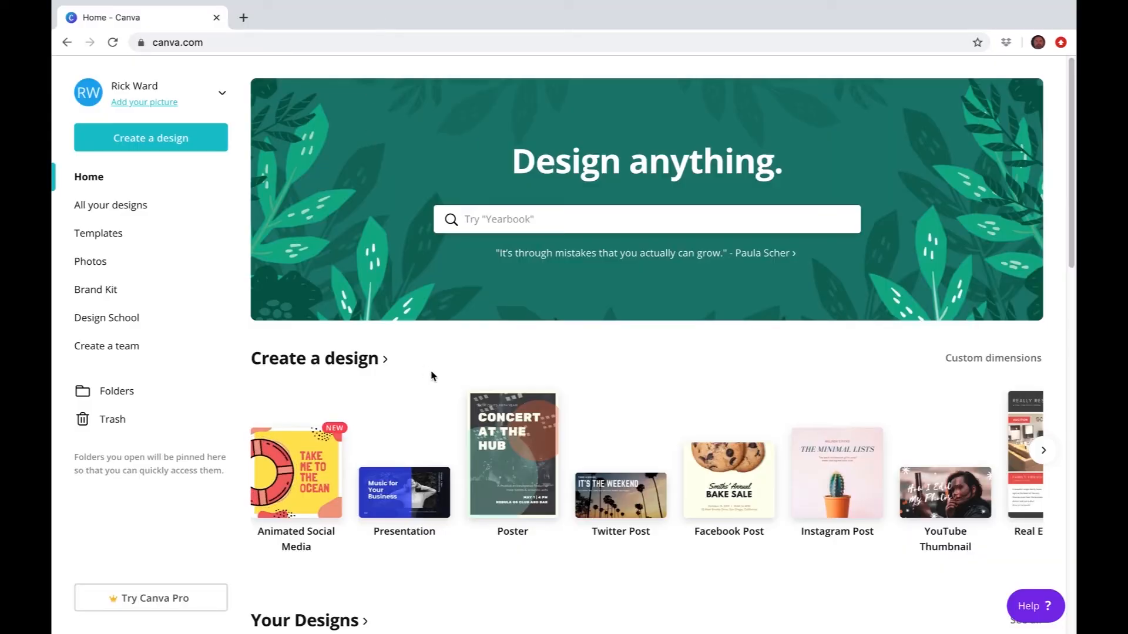
# Step: Create a new Facebook Post design and enlarge the uploaded photo of the two people to cover the whole page
pyautogui.click(729, 484)
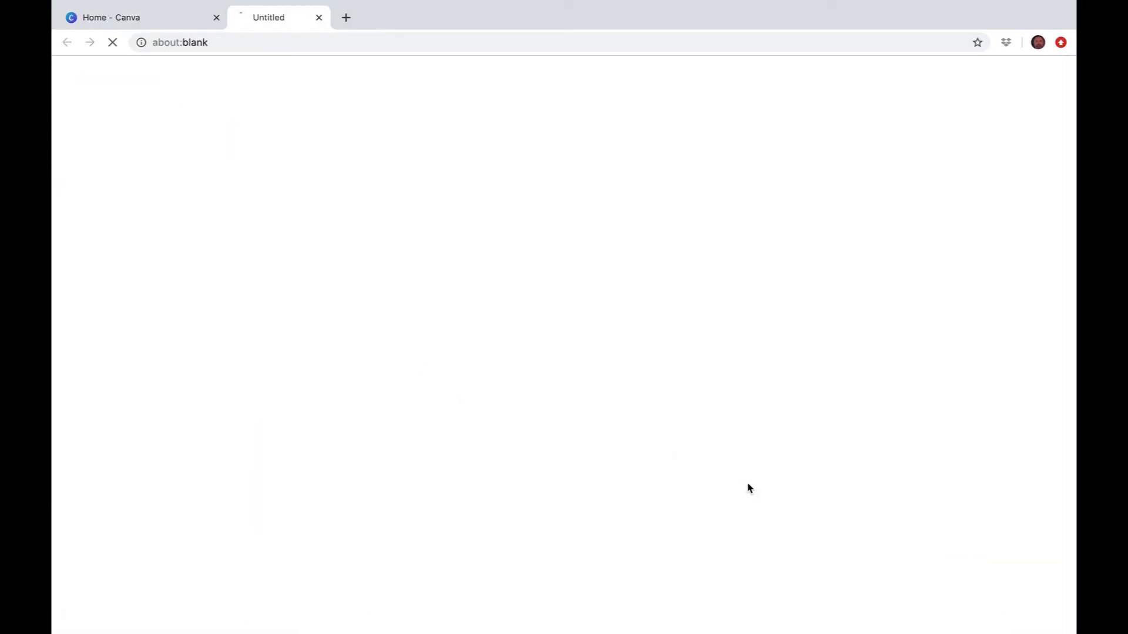
pyautogui.moveTo(163, 223); pyautogui.dragTo(567, 246)
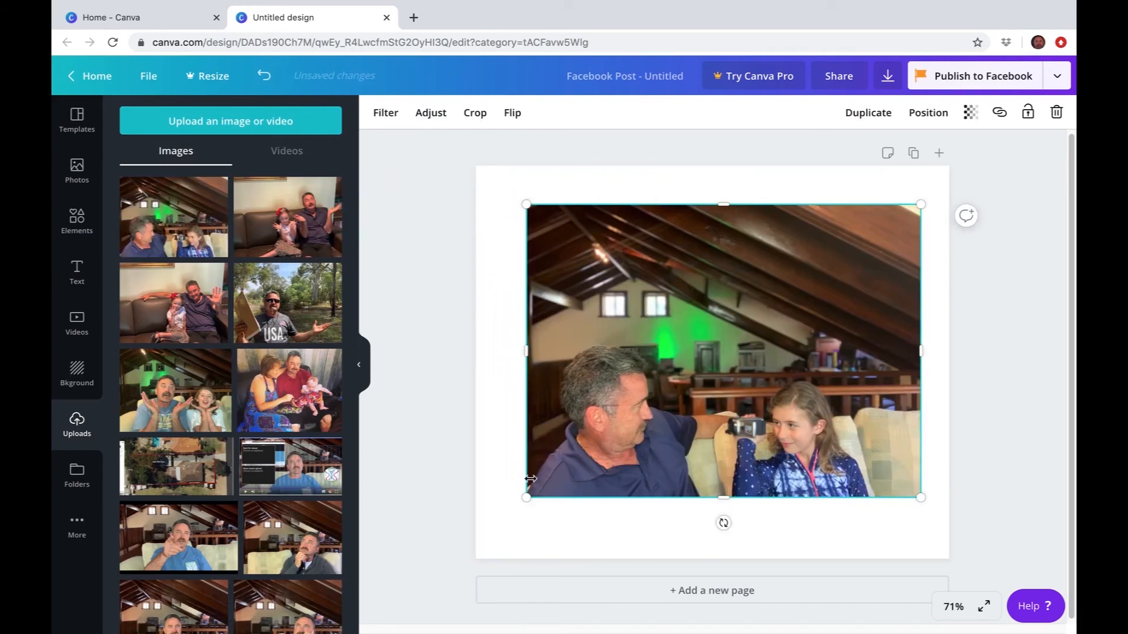
pyautogui.moveTo(526, 497); pyautogui.dragTo(493, 553)
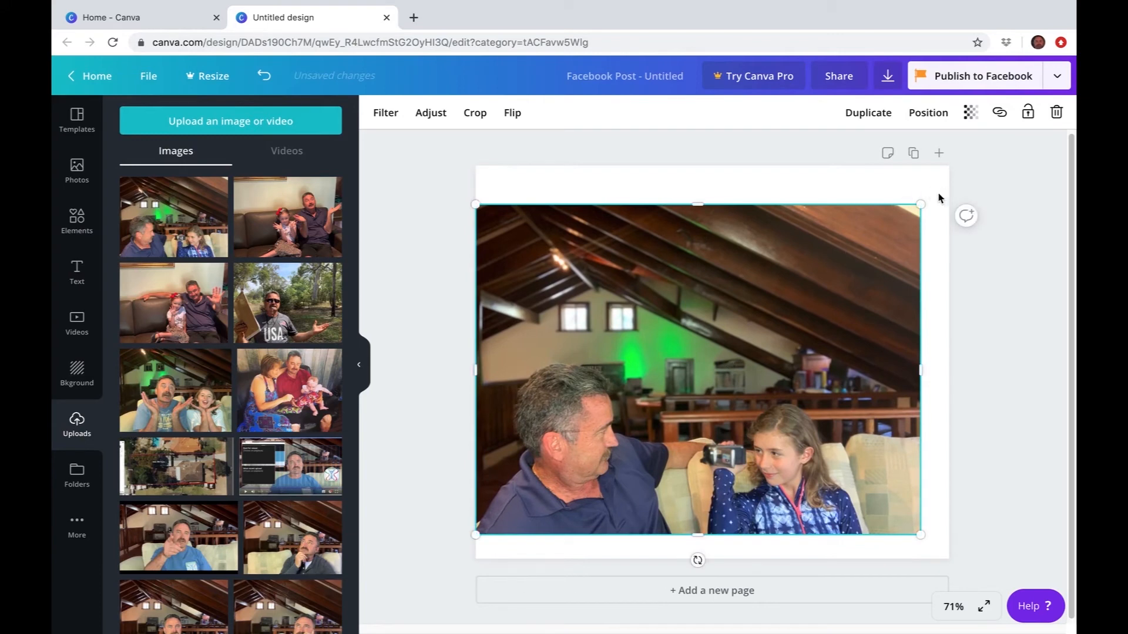
pyautogui.moveTo(930, 198); pyautogui.dragTo(948, 182)
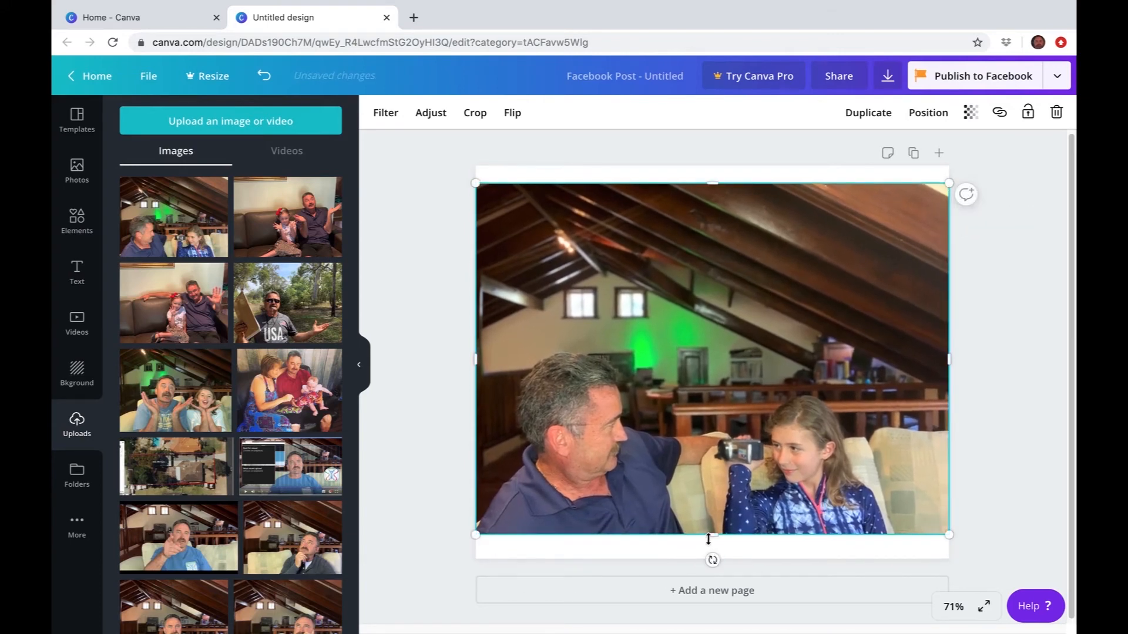
pyautogui.moveTo(715, 535); pyautogui.dragTo(715, 558)
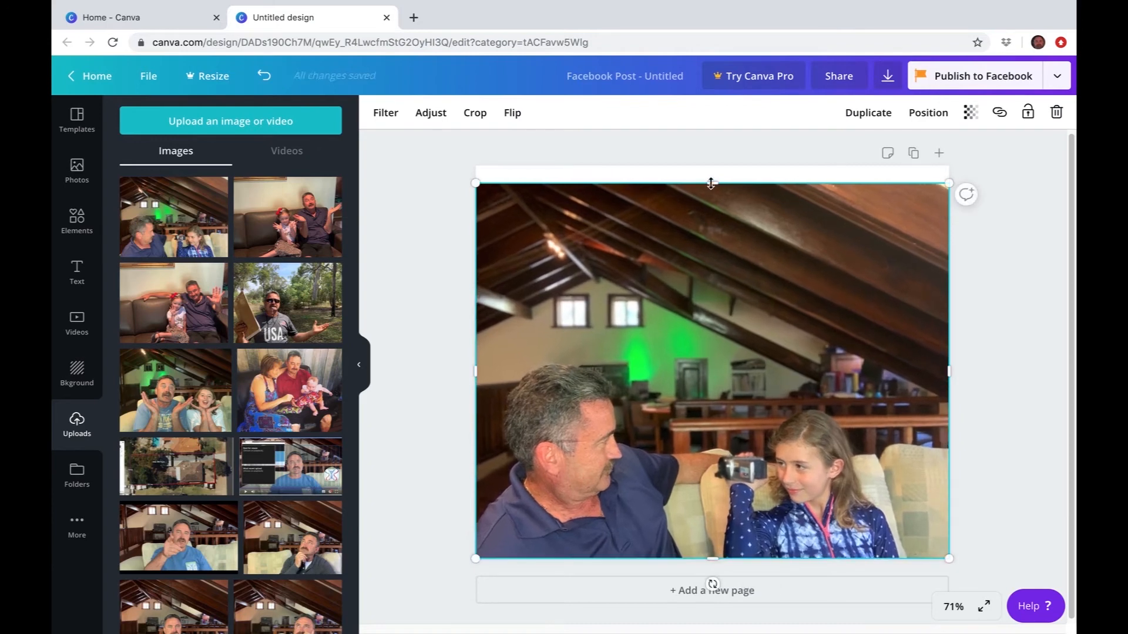
pyautogui.moveTo(711, 183); pyautogui.dragTo(707, 166)
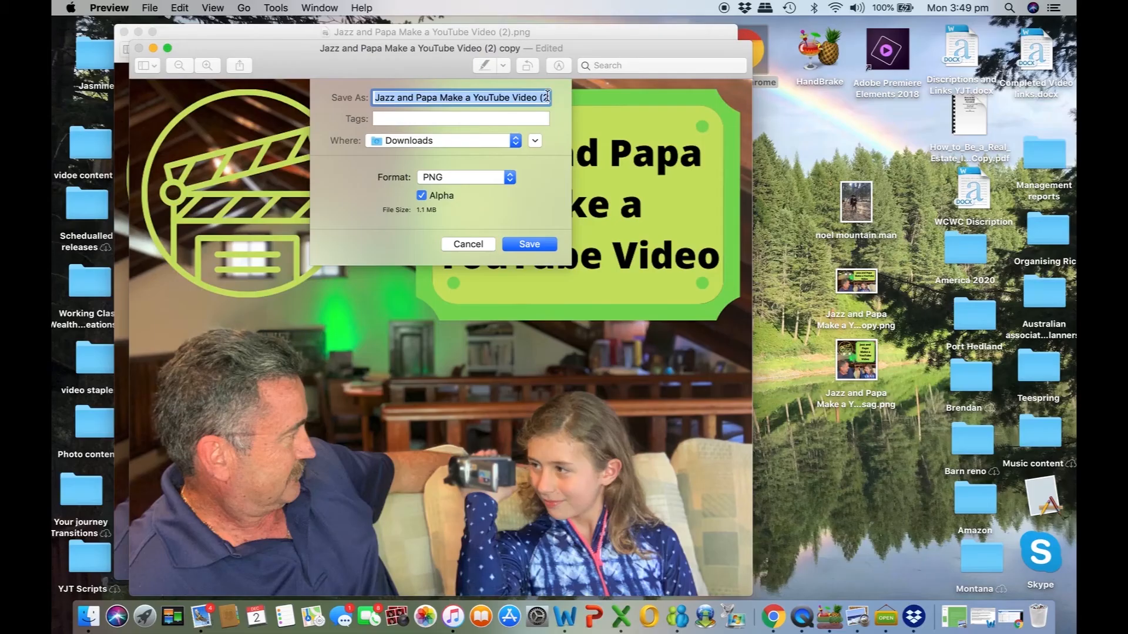
# Step: Save the Facebook post copy in Preview as a PNG, replacing the end of its file name so it reads "YouTube FB"
pyautogui.press('Right')
pyautogui.hotkey('alt', 'BackSpace')
pyautogui.hotkey('alt', 'BackSpace')
pyautogui.hotkey('alt', 'BackSpace')
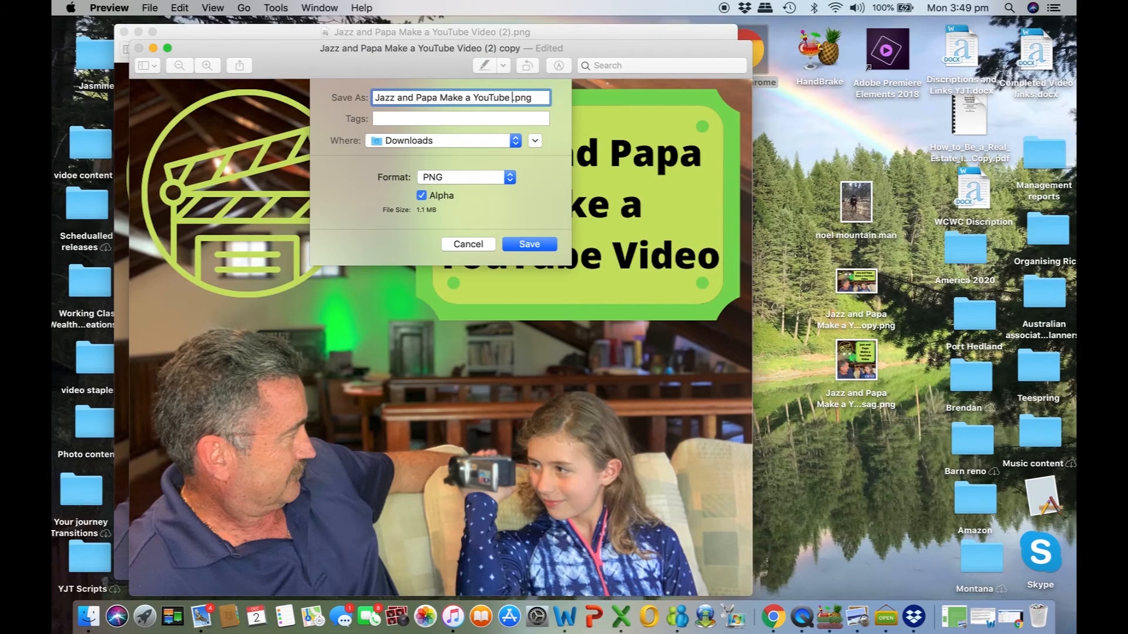
pyautogui.write('FB')
pyautogui.press('Return')
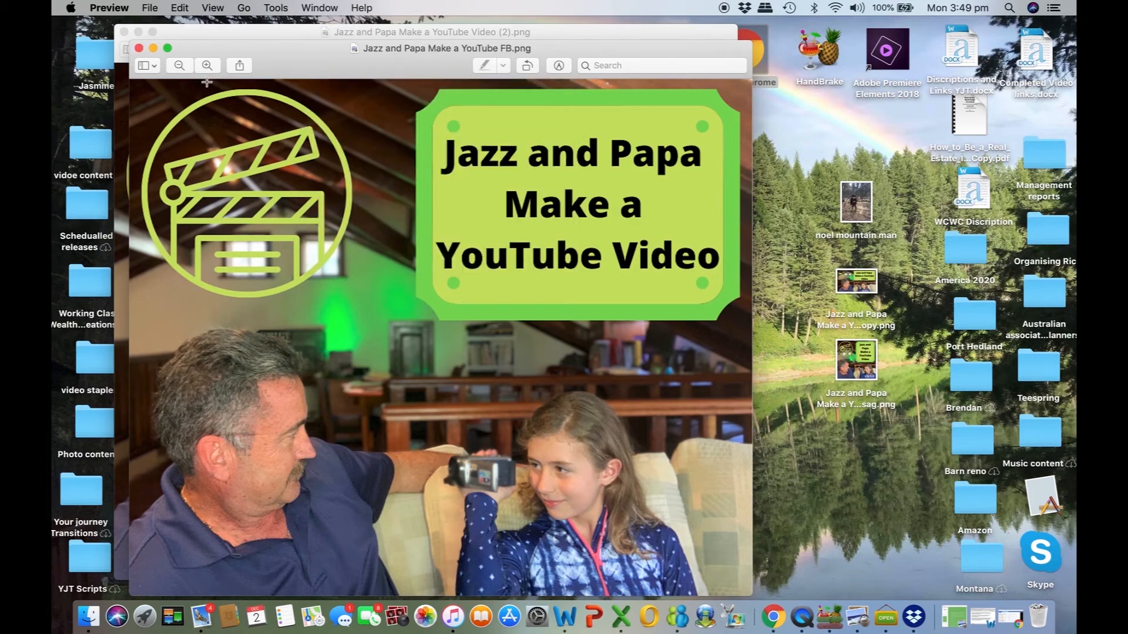
# Step: Close both open Preview images and open Google Chrome from the desktop
pyautogui.click(139, 49)
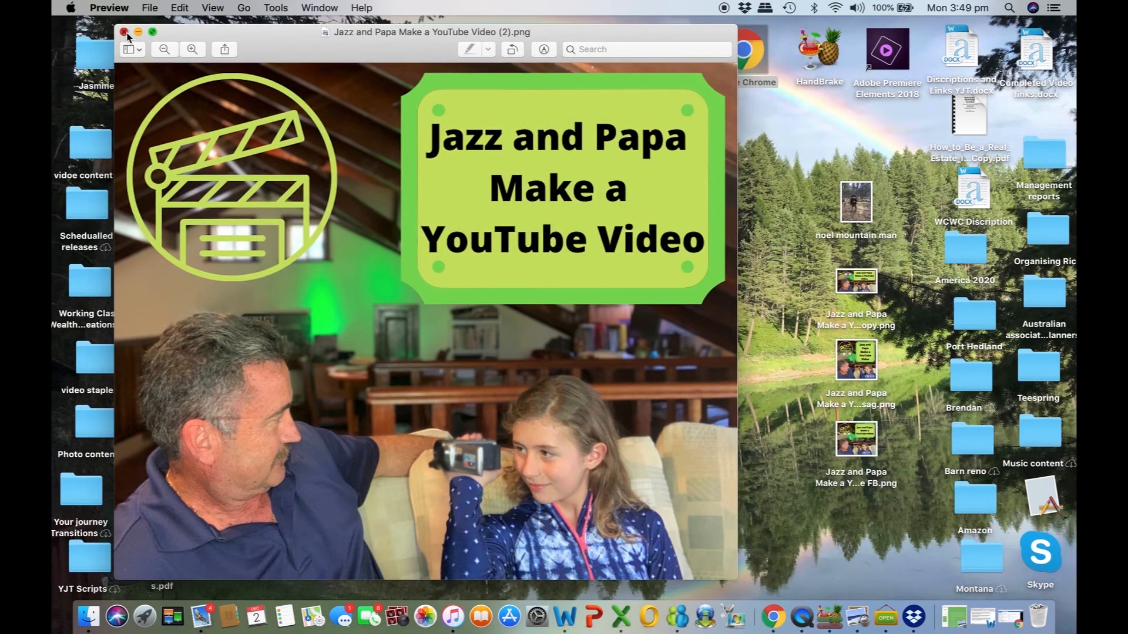
pyautogui.click(125, 32)
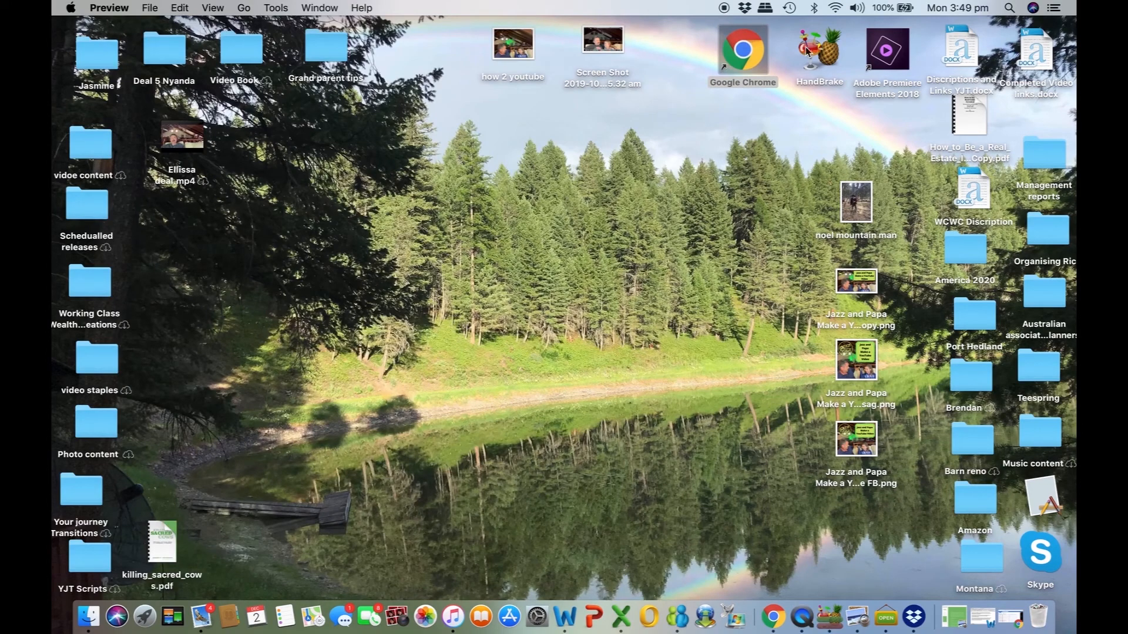
pyautogui.doubleClick(742, 60)
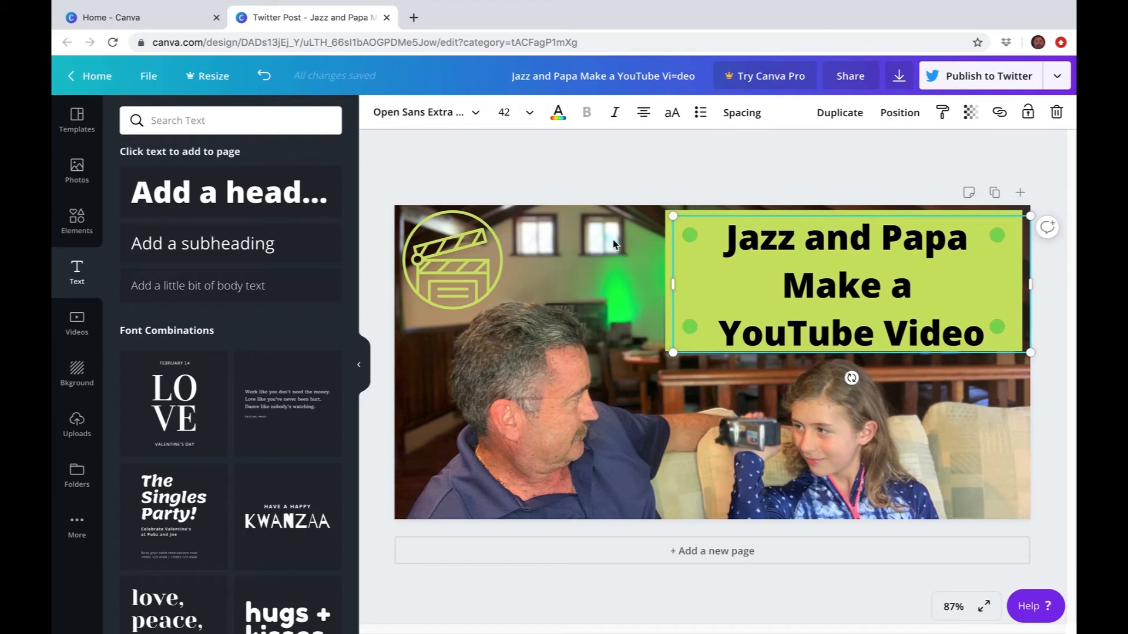
# Step: Download the Twitter post and save a PNG copy from Preview to the Desktop, named "Jazz and Papa Make a YouTube Twitter"
pyautogui.click(899, 75)
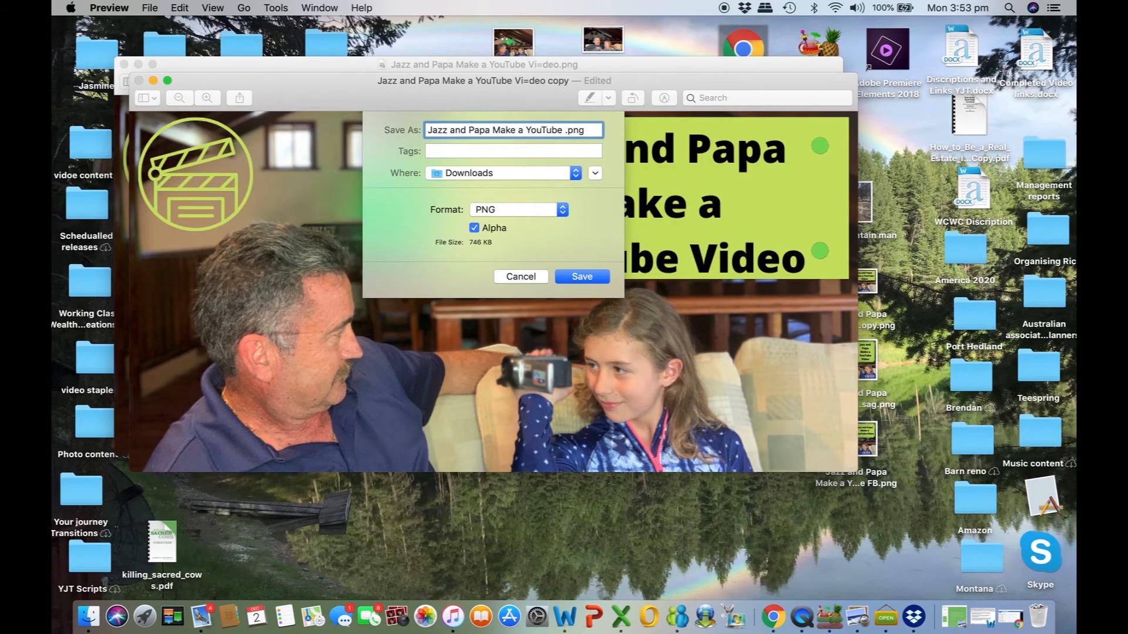
pyautogui.write('Twit')
pyautogui.write('ter')
pyautogui.press('Return')
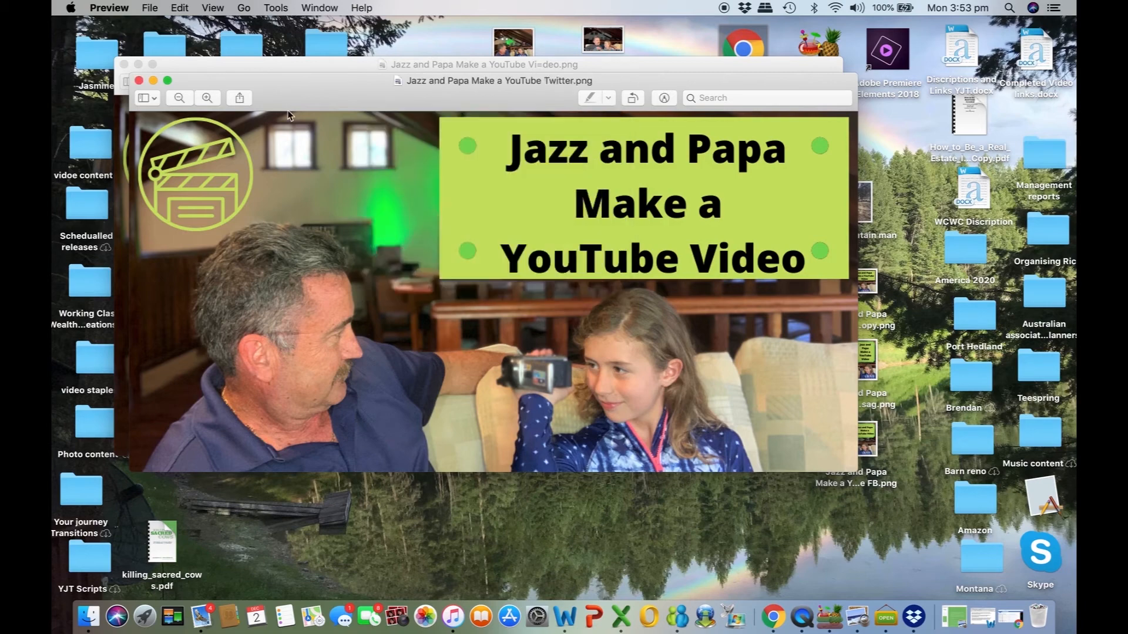
# Step: Close both open Preview images, return to Google Chrome and close the Twitter post design
pyautogui.click(139, 80)
pyautogui.click(124, 64)
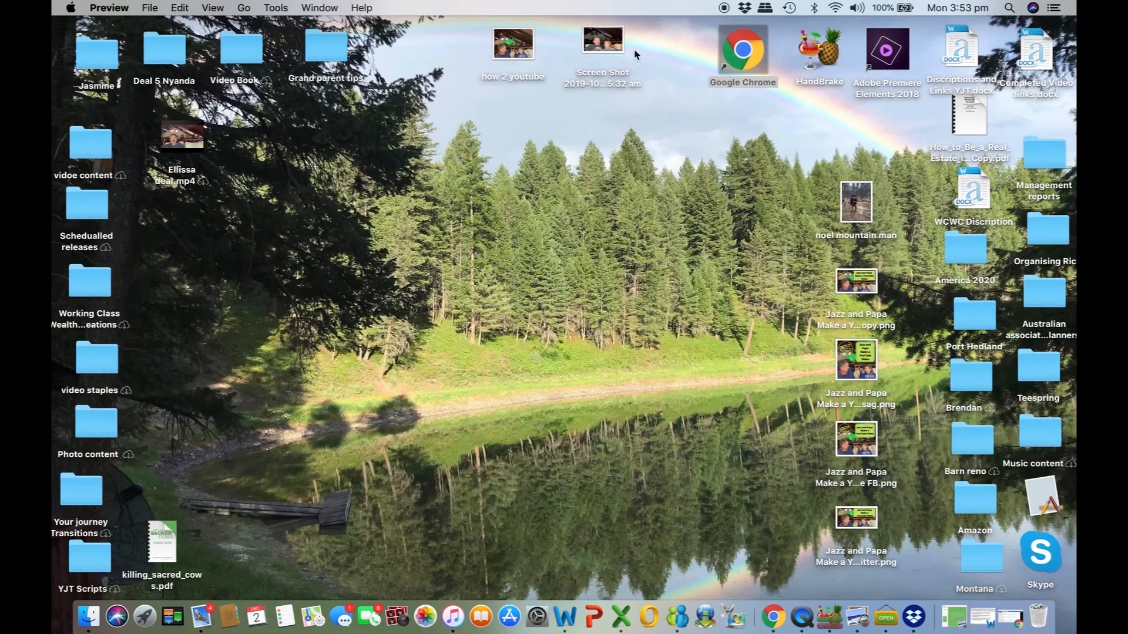
pyautogui.doubleClick(735, 53)
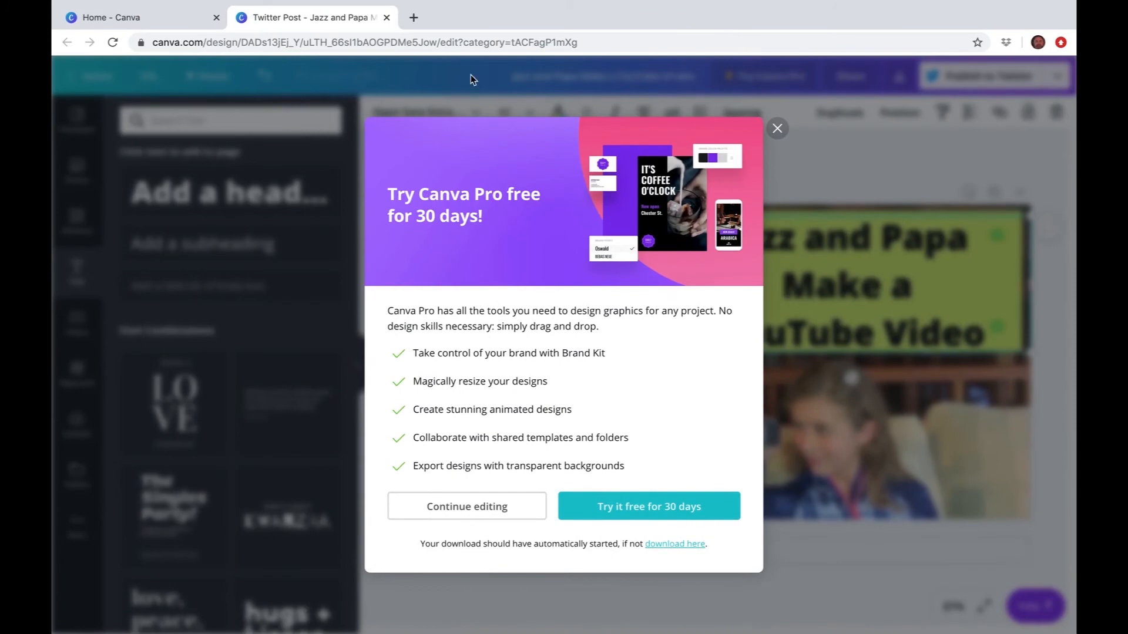
pyautogui.click(387, 17)
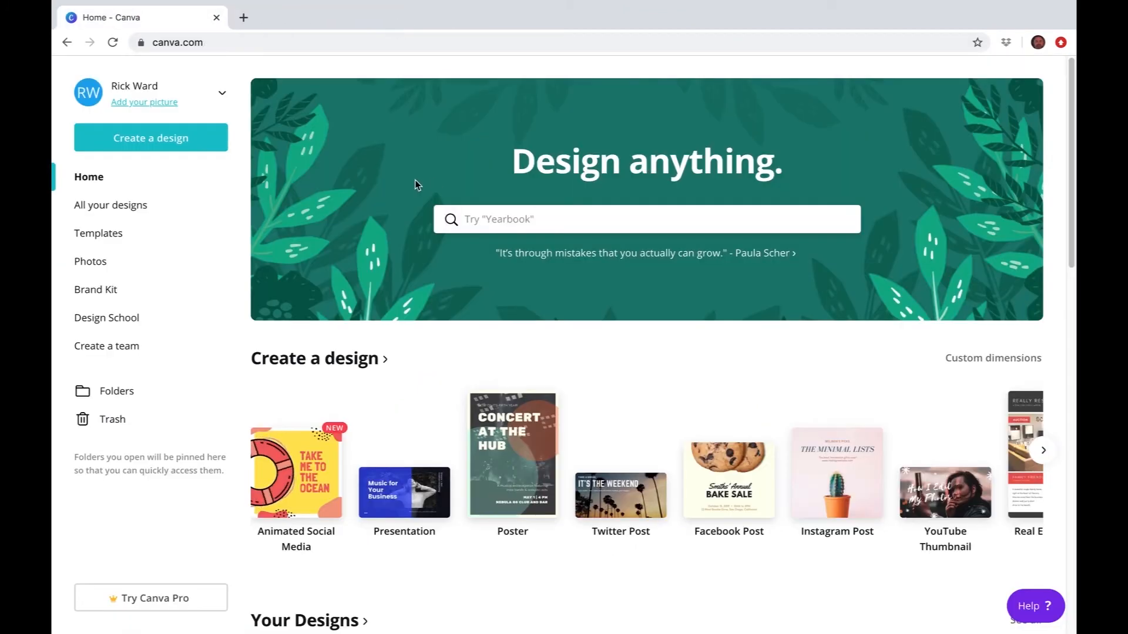
# Step: Create a new custom-size design 1200 px wide and 628 px high
pyautogui.click(156, 143)
pyautogui.click(147, 209)
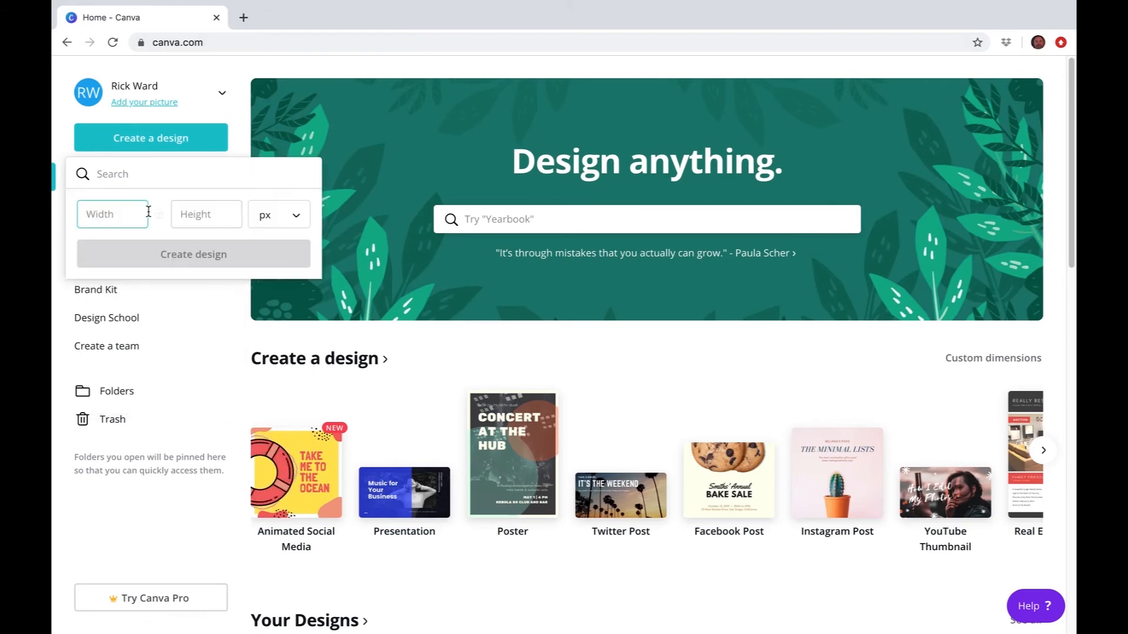
pyautogui.write('12')
pyautogui.write('00')
pyautogui.click(205, 215)
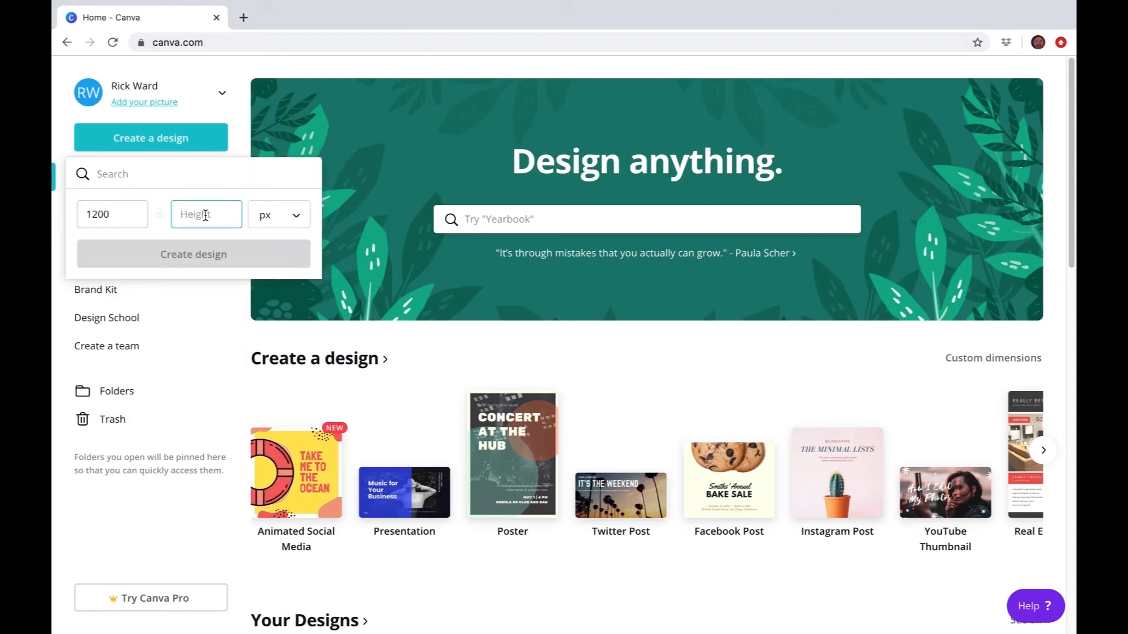
pyautogui.write('628')
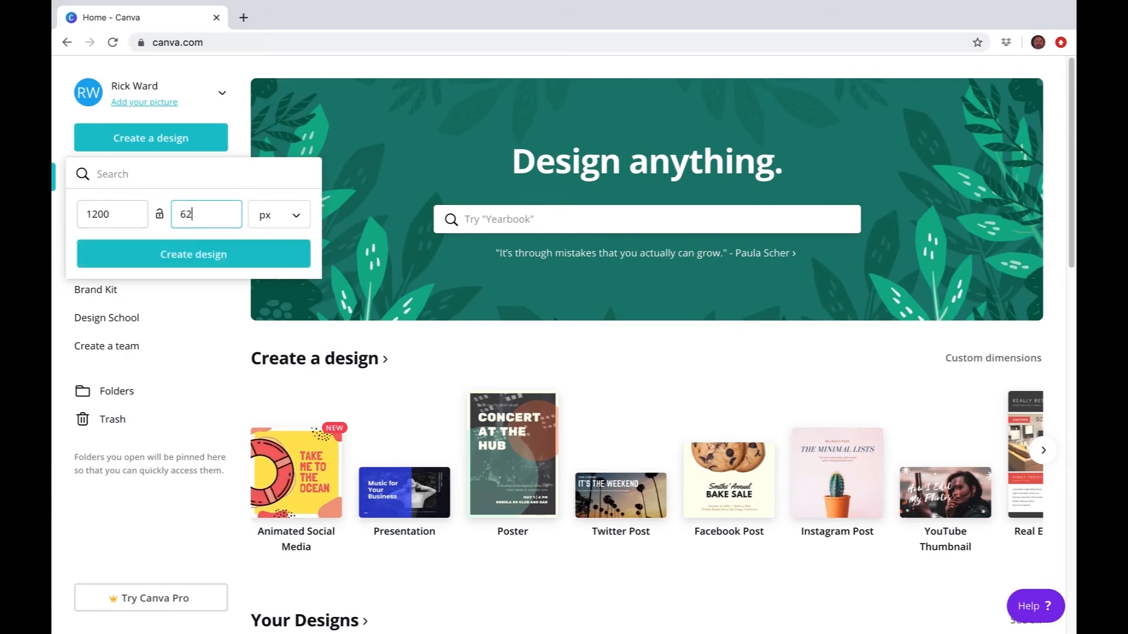
pyautogui.click(226, 256)
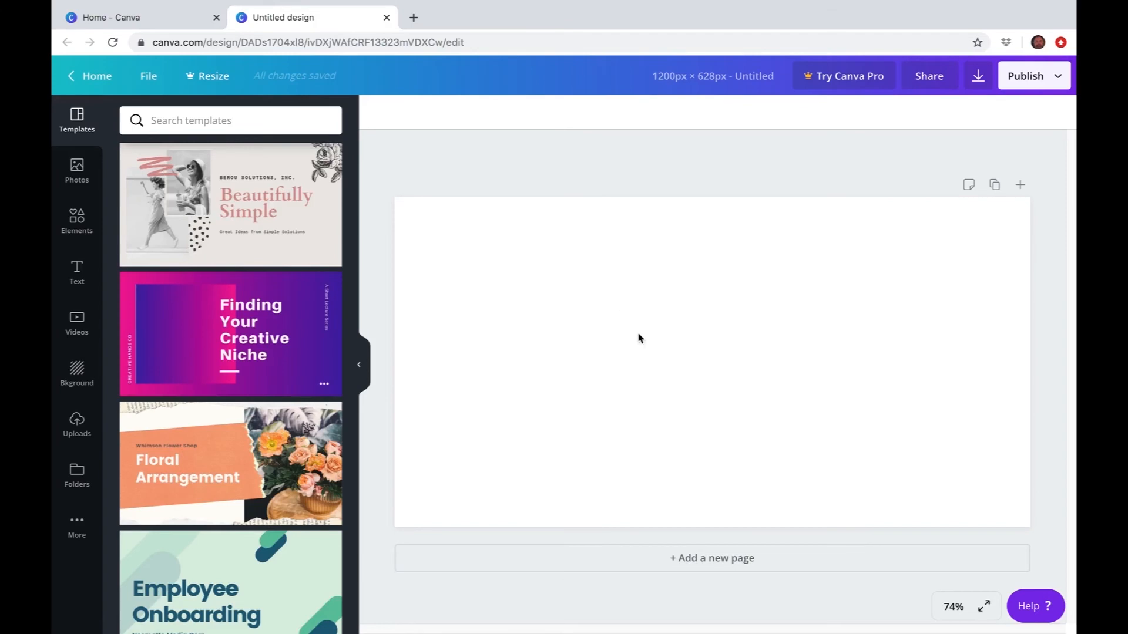
# Step: Place the uploaded photo of the man and the girl holding a camera on the blank page and enlarge it
pyautogui.click(79, 426)
pyautogui.moveTo(185, 216); pyautogui.dragTo(599, 272)
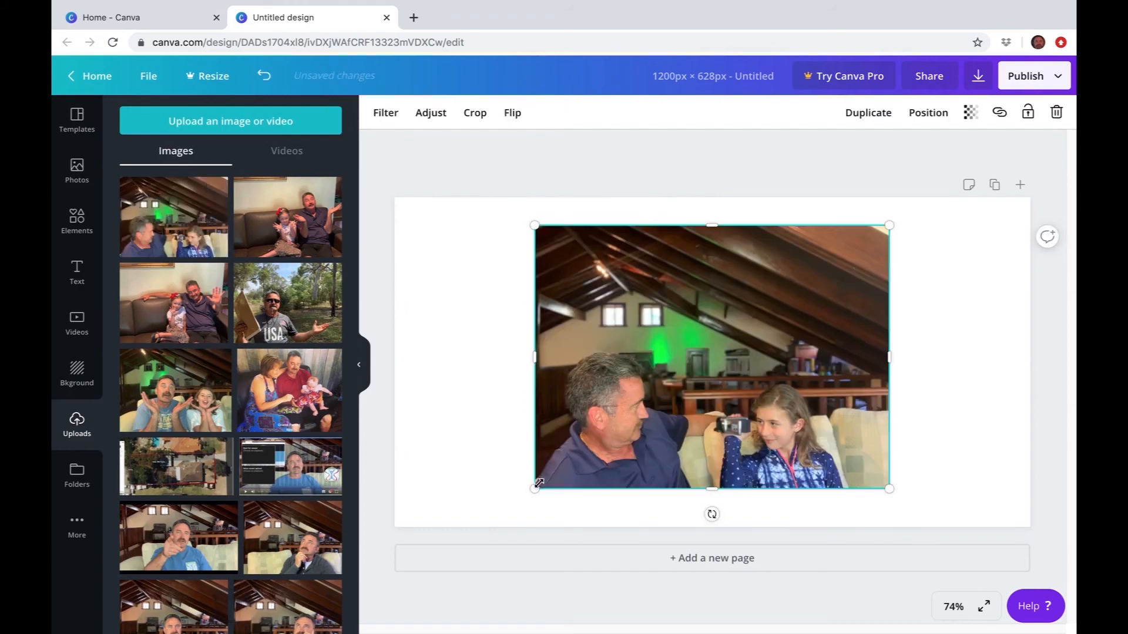
pyautogui.moveTo(534, 488); pyautogui.dragTo(494, 522)
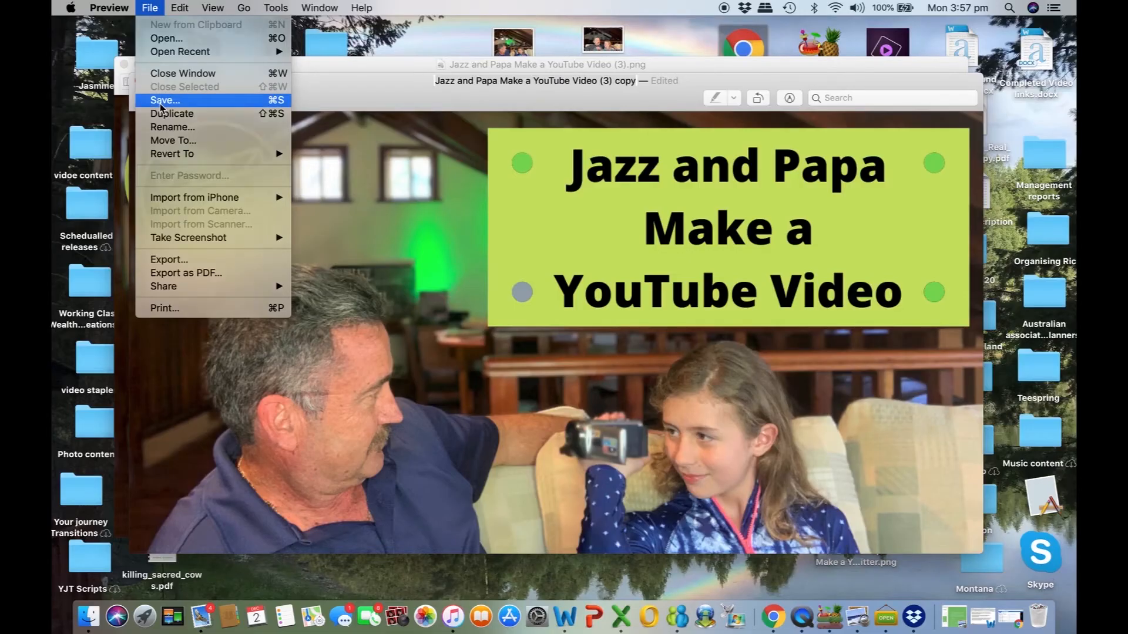
# Step: Save the Preview copy to the Desktop as a PNG named "Jazz and Papa Make a YouTube Linkedin" and close both open images
pyautogui.click(160, 103)
pyautogui.press('super+s')
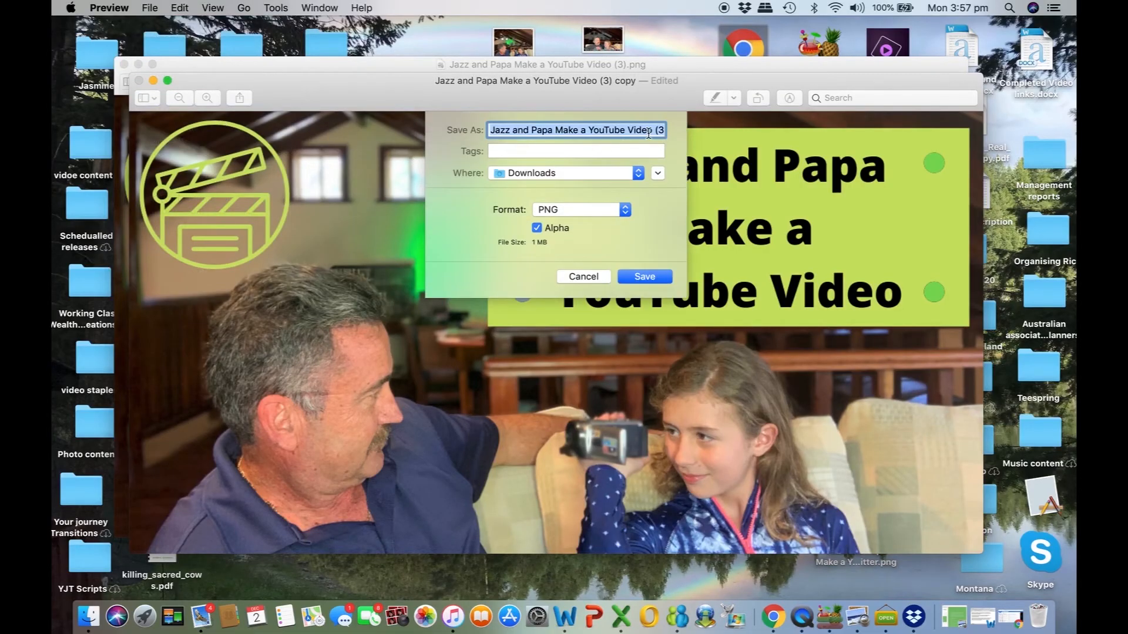
pyautogui.click(661, 131)
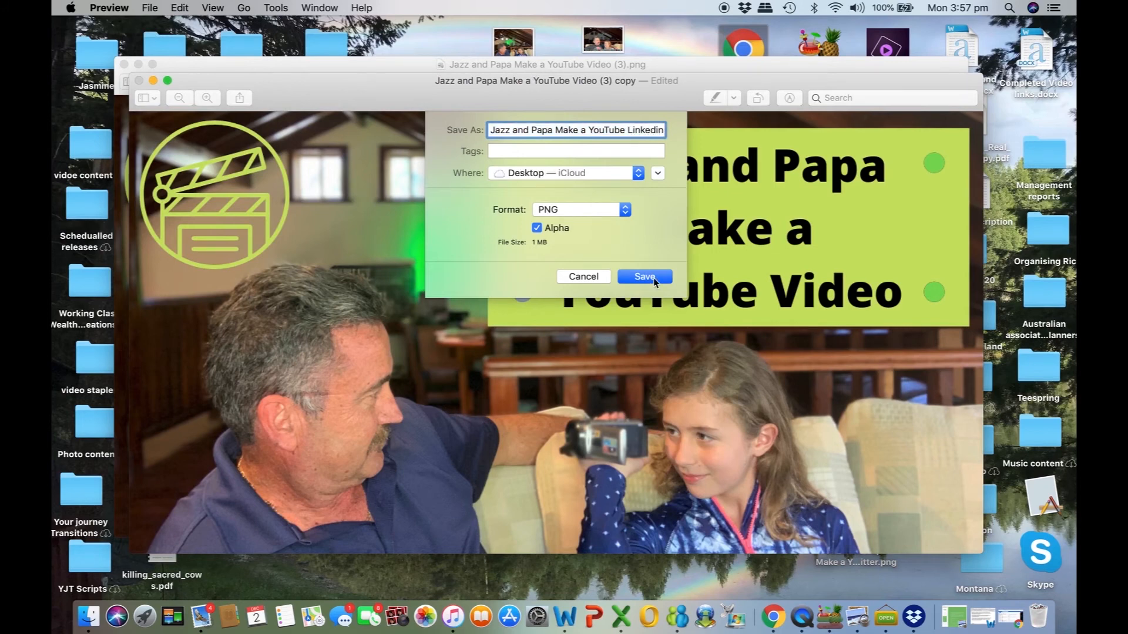
pyautogui.click(653, 277)
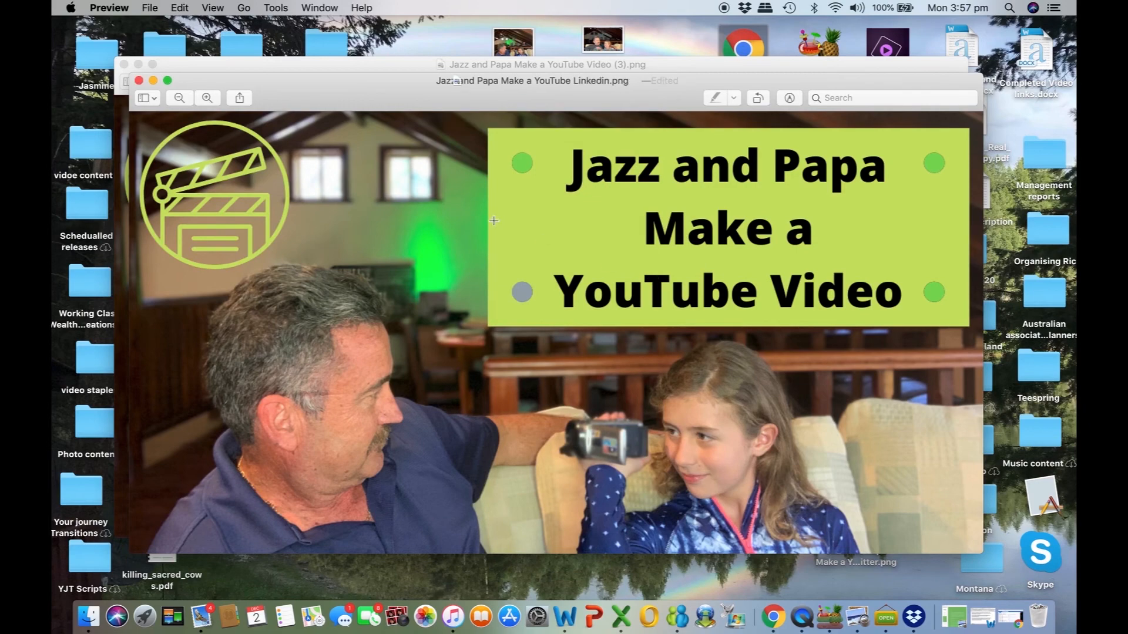
pyautogui.click(138, 81)
pyautogui.click(124, 64)
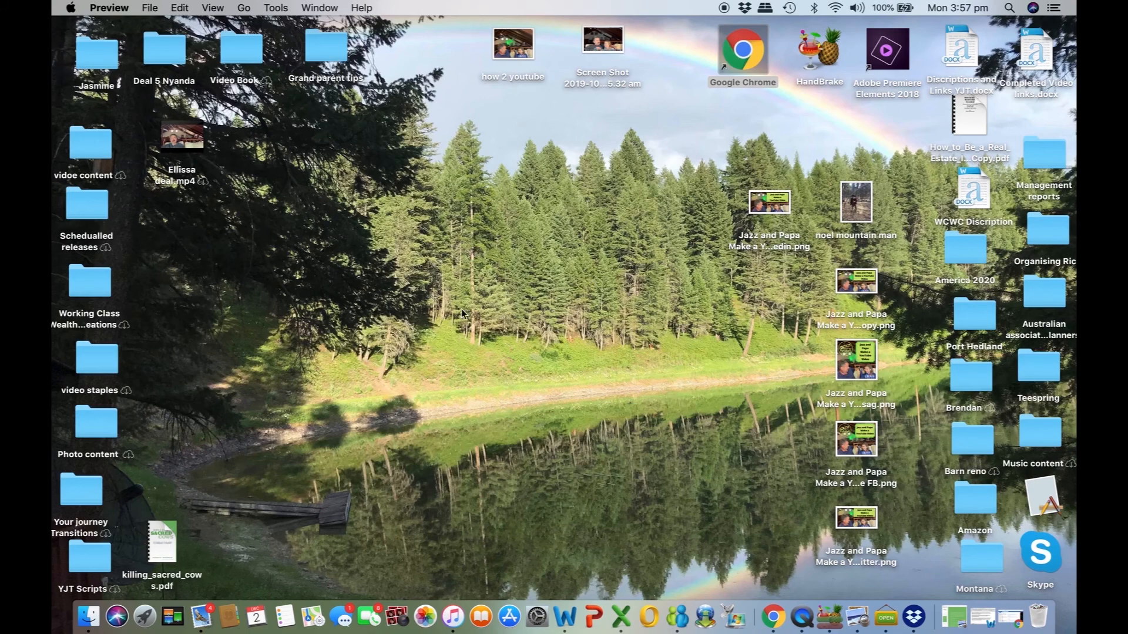
# Step: Move the five "Jazz and Papa Make a YouTube" PNG graphics from the desktop into the folder directly above "vidoe content"
pyautogui.moveTo(766, 207); pyautogui.dragTo(97, 65)
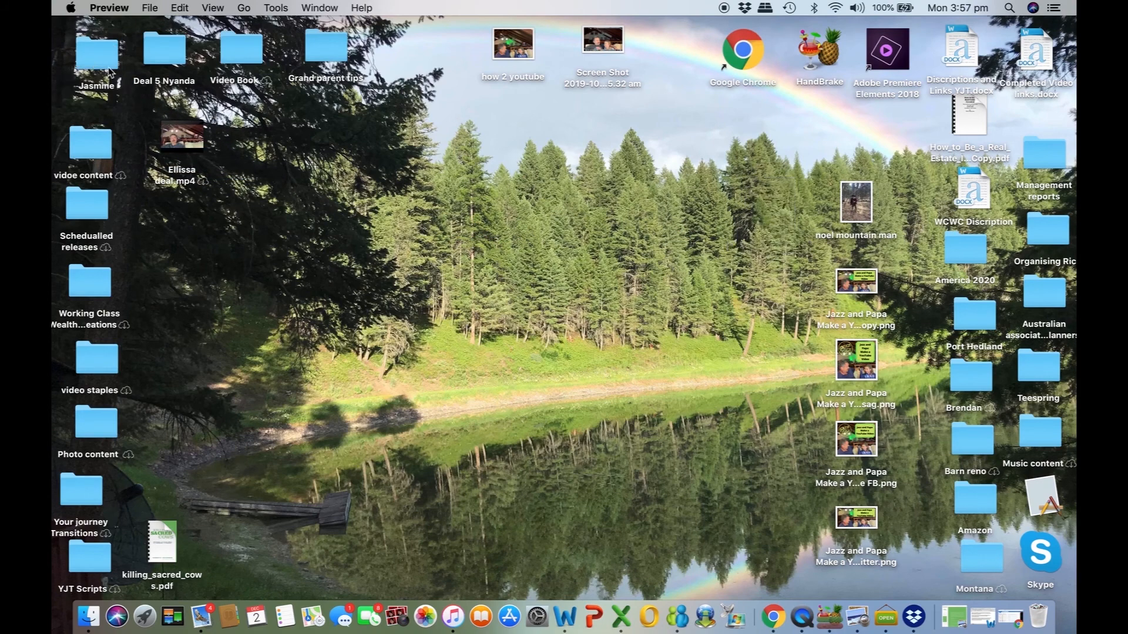
pyautogui.moveTo(865, 287); pyautogui.dragTo(95, 57)
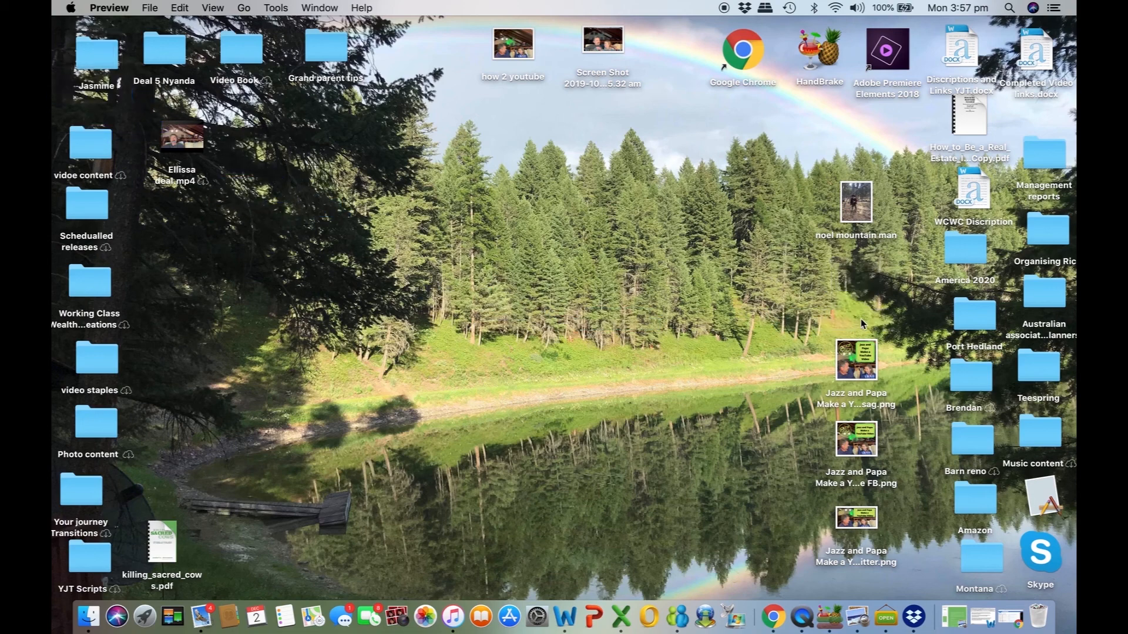
pyautogui.moveTo(858, 357); pyautogui.dragTo(97, 56)
pyautogui.moveTo(848, 431); pyautogui.dragTo(114, 68)
pyautogui.moveTo(863, 531); pyautogui.dragTo(102, 67)
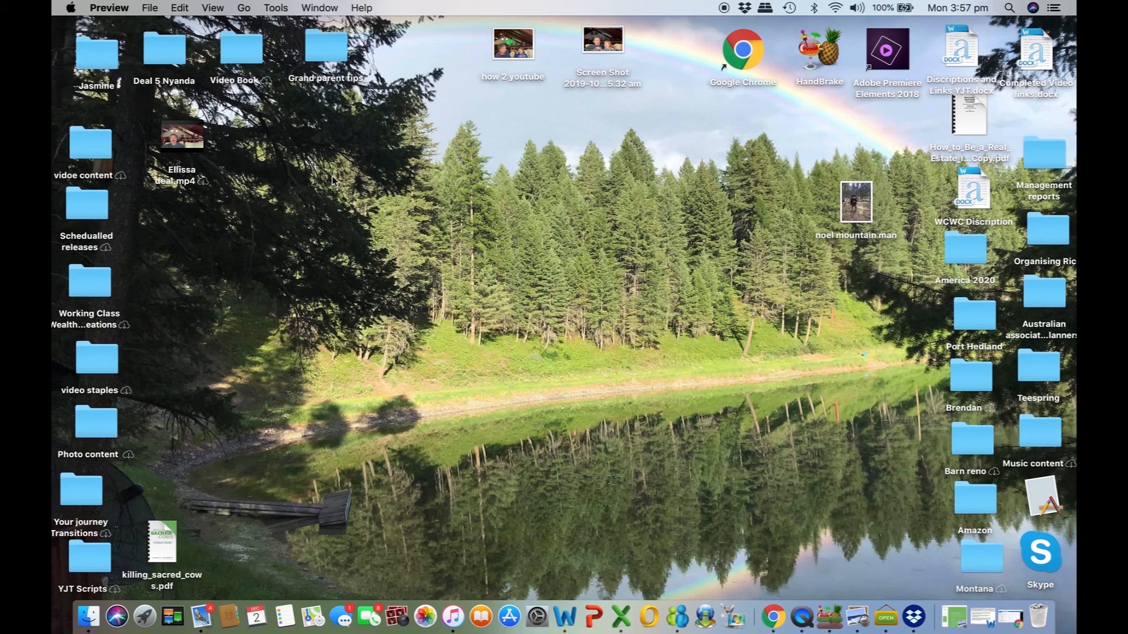